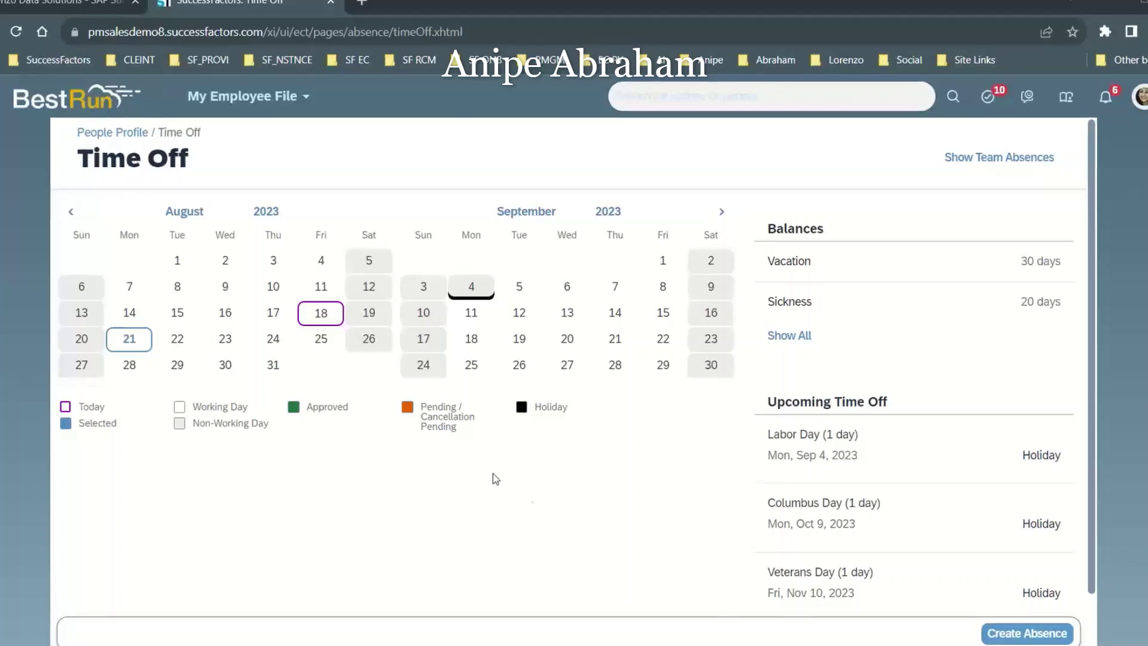
- Return to the People Profile and start a proxy session as the VP Global People Operations employee
{"action": "left_click", "coordinate": [90, 133]}
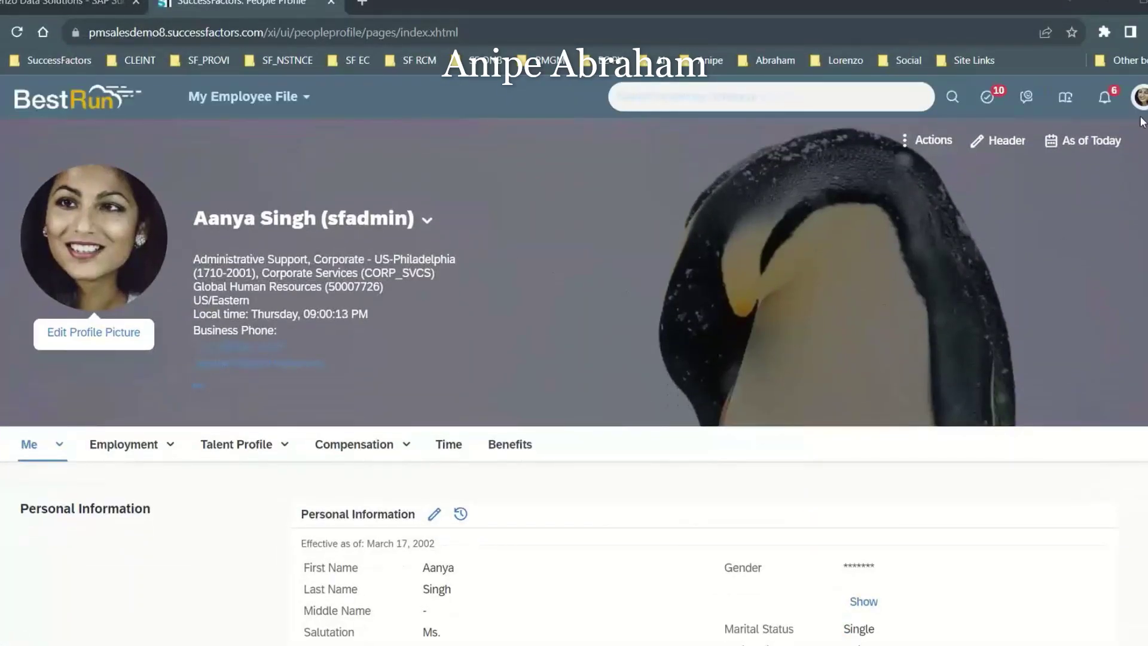
{"action": "left_click", "coordinate": [1139, 96]}
{"action": "left_click", "coordinate": [1043, 177]}
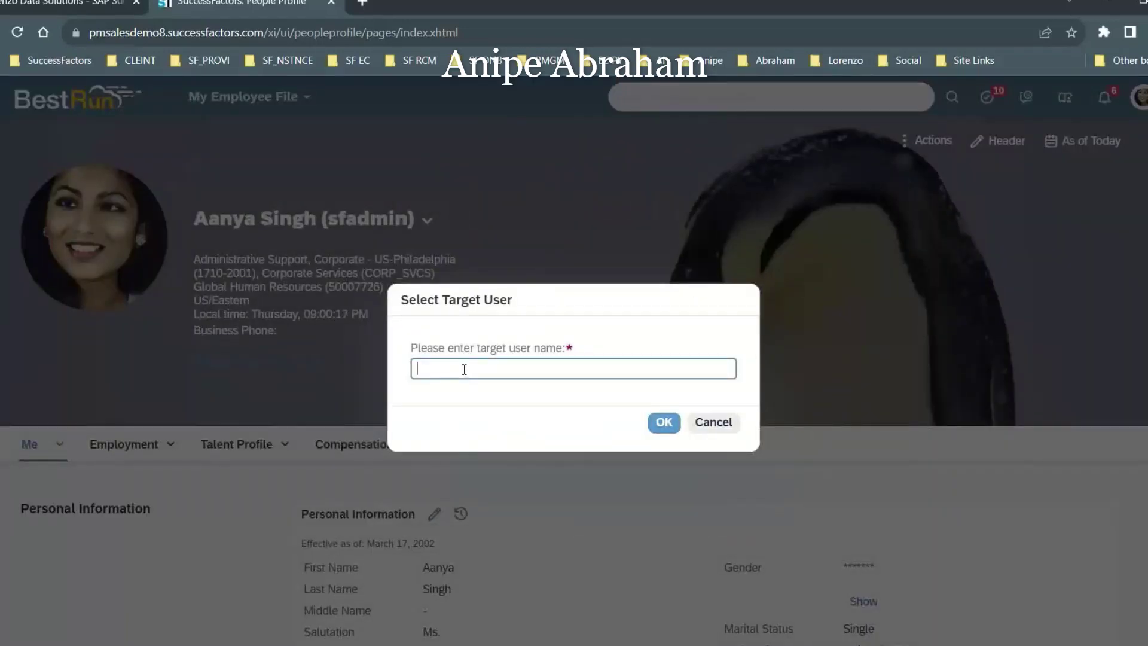
{"action": "type", "text": "charl"}
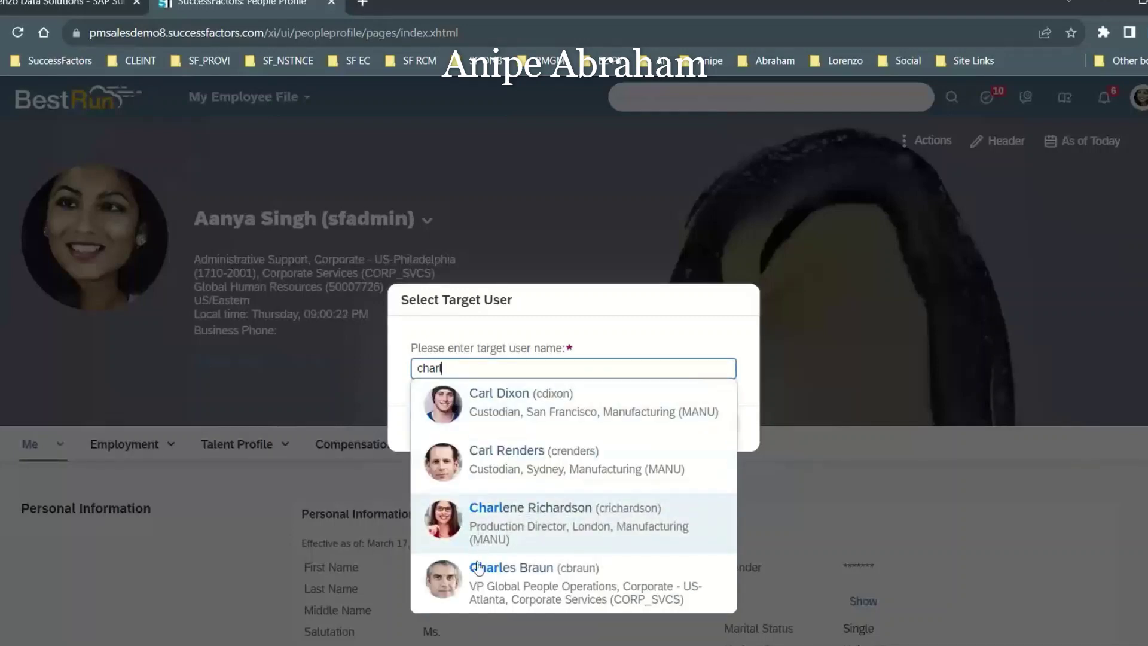
{"action": "left_click", "coordinate": [495, 589]}
{"action": "left_click", "coordinate": [662, 424]}
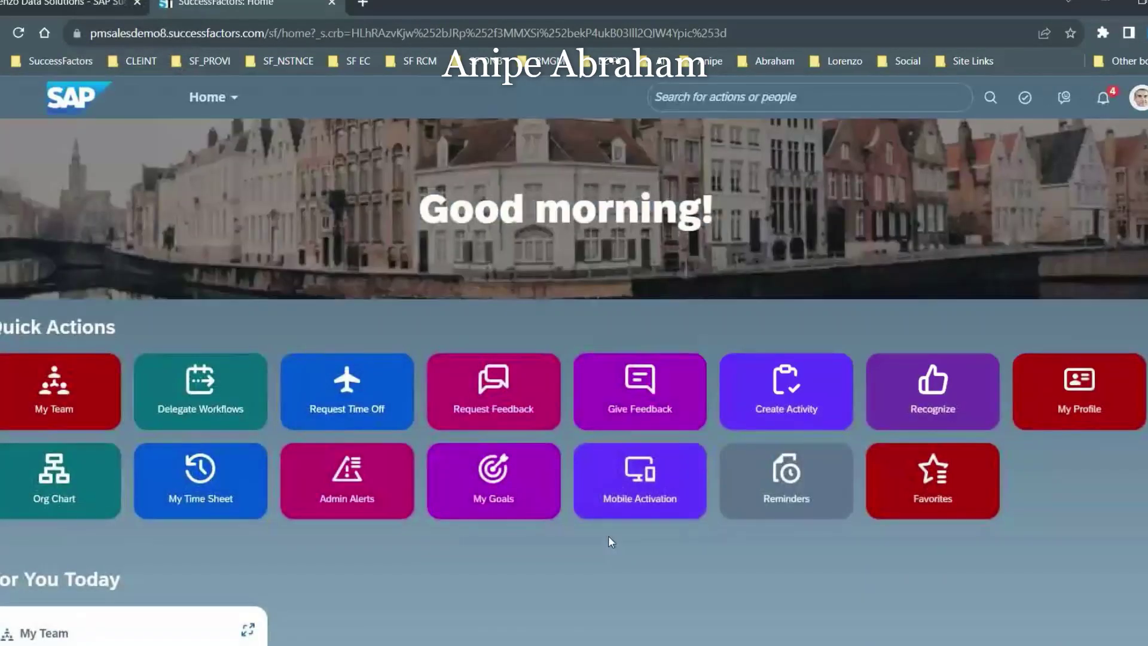
- Open the proxied employee's file and review the time sheet, upcoming time off and balances in its Time section
{"action": "left_click", "coordinate": [237, 99]}
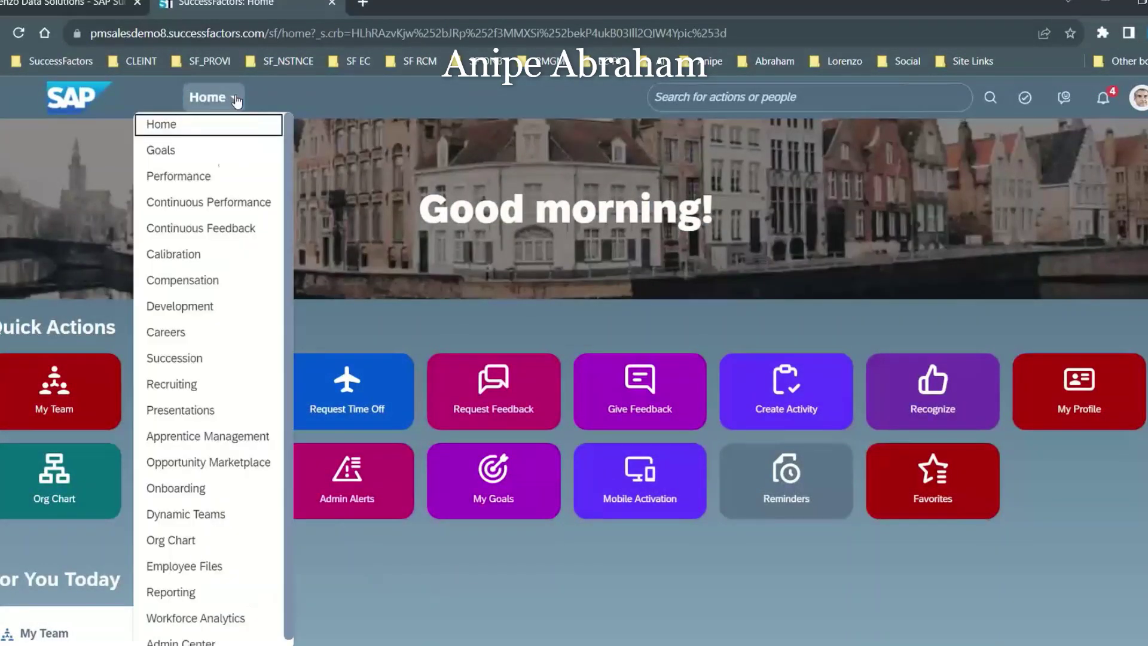
{"action": "left_click", "coordinate": [221, 567]}
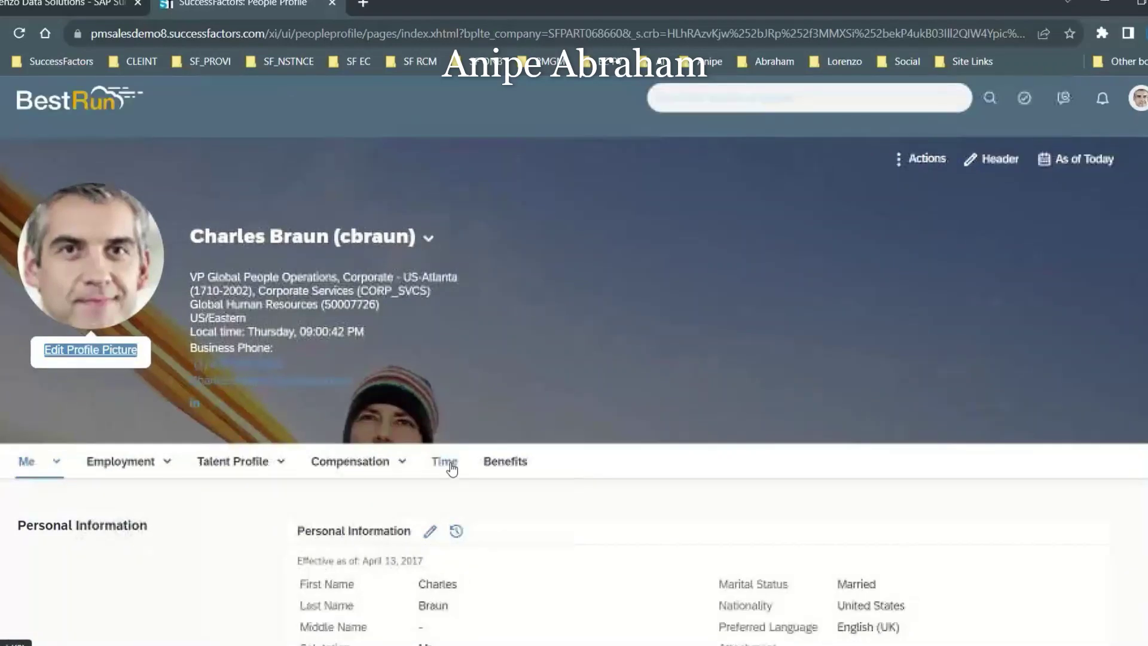
{"action": "scroll", "coordinate": [449, 455], "scroll_direction": "down", "scroll_amount": 5}
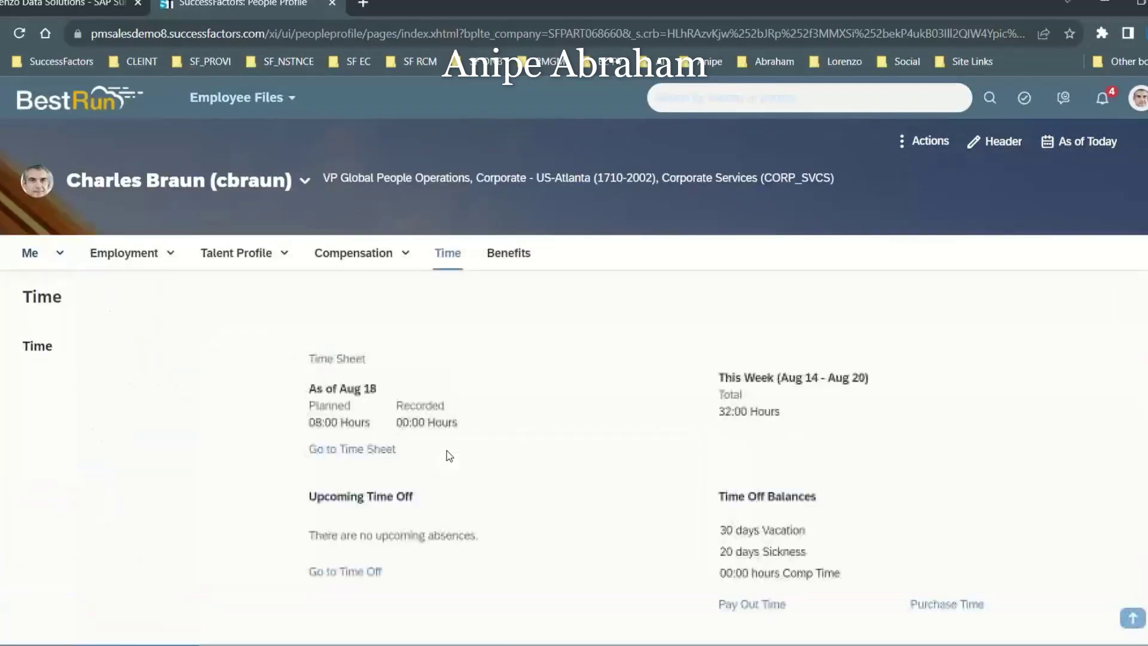
{"action": "scroll", "coordinate": [513, 514], "scroll_direction": "down", "scroll_amount": 5}
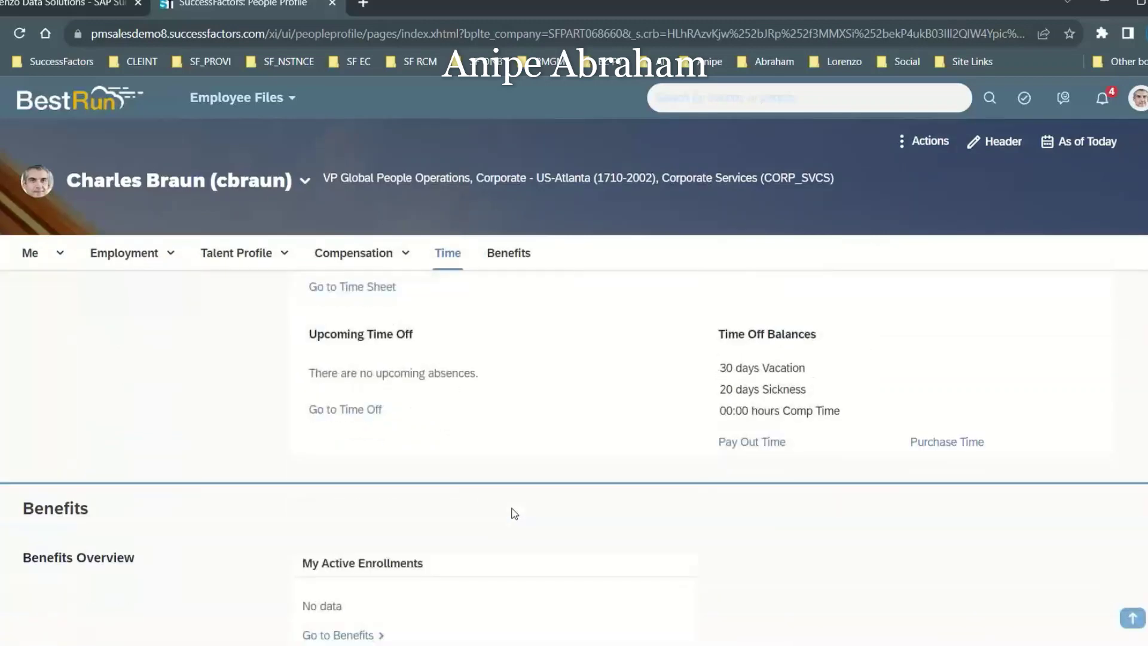
{"action": "scroll", "coordinate": [512, 514], "scroll_direction": "up", "scroll_amount": 8}
- End the proxy session and open the administrator's own employee file
{"action": "left_click", "coordinate": [1137, 98]}
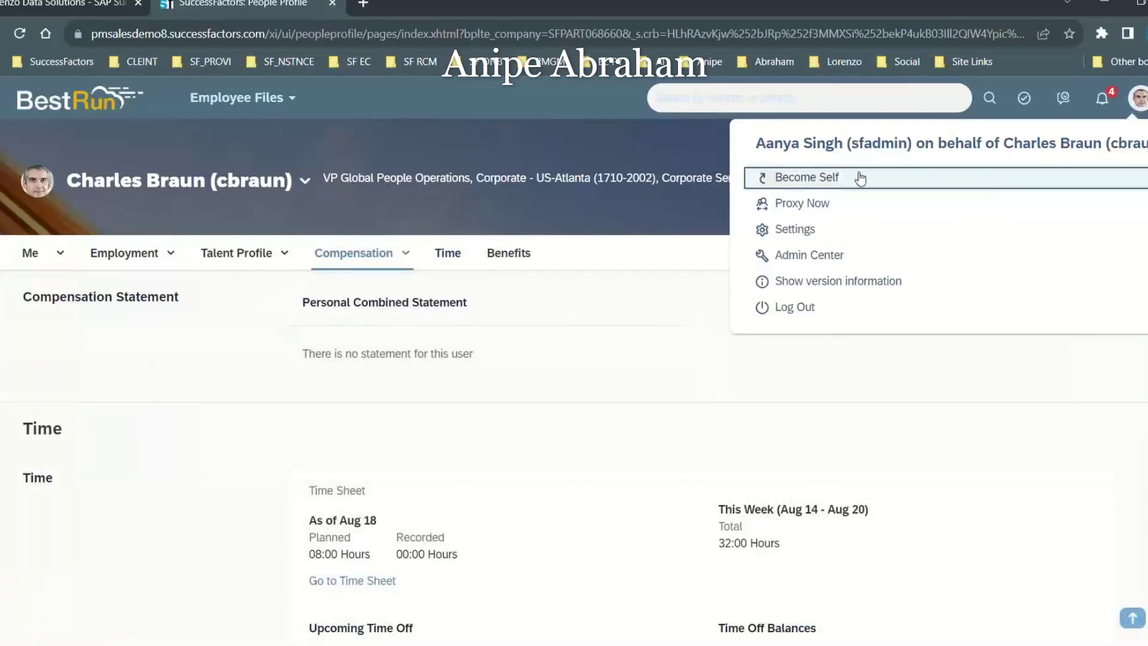
{"action": "left_click", "coordinate": [802, 186]}
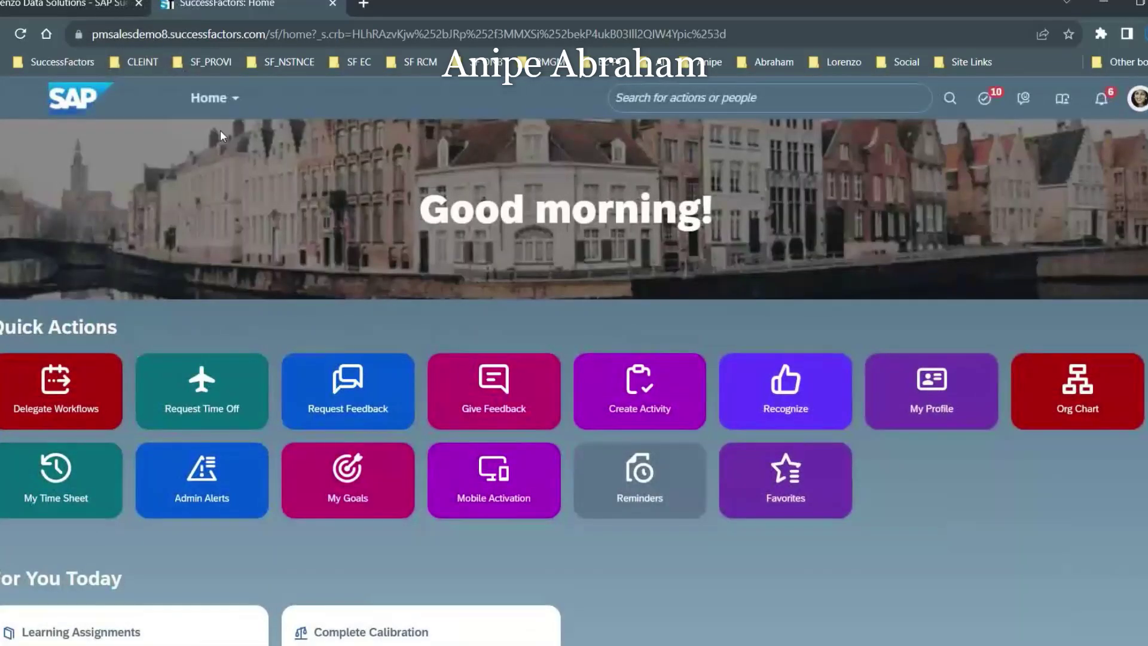
{"action": "left_click", "coordinate": [224, 99]}
{"action": "left_click", "coordinate": [224, 565]}
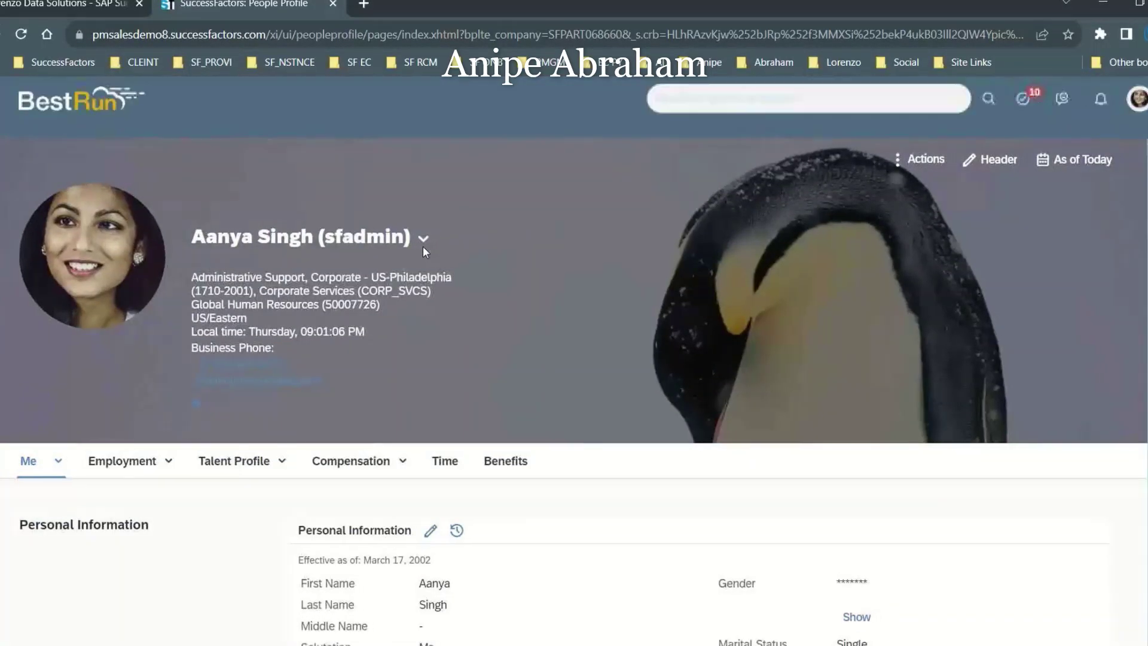
- Switch to the VP Global People Operations employee's profile and open Administer Time from its Time section
{"action": "left_click", "coordinate": [423, 219]}
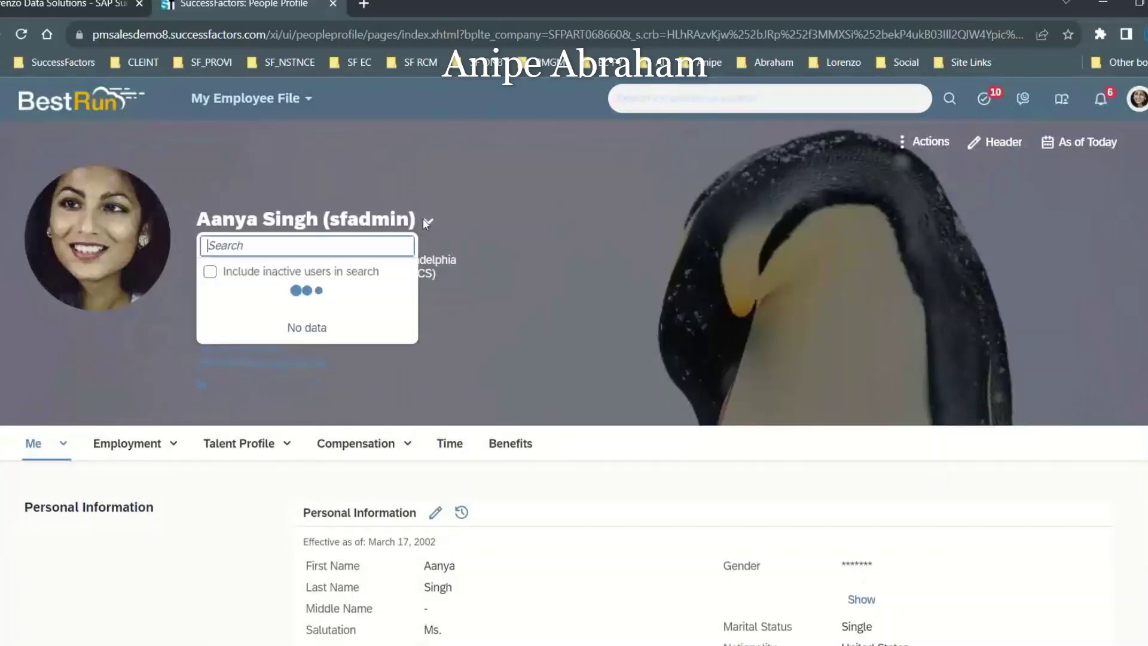
{"action": "left_click", "coordinate": [280, 365]}
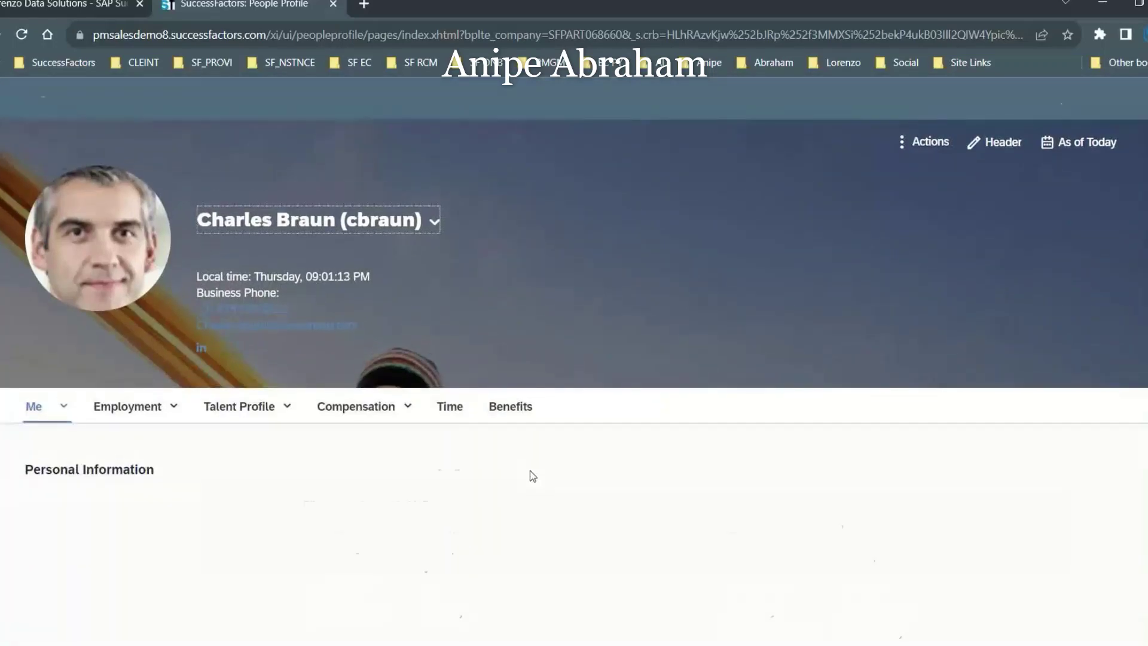
{"action": "left_click", "coordinate": [449, 445]}
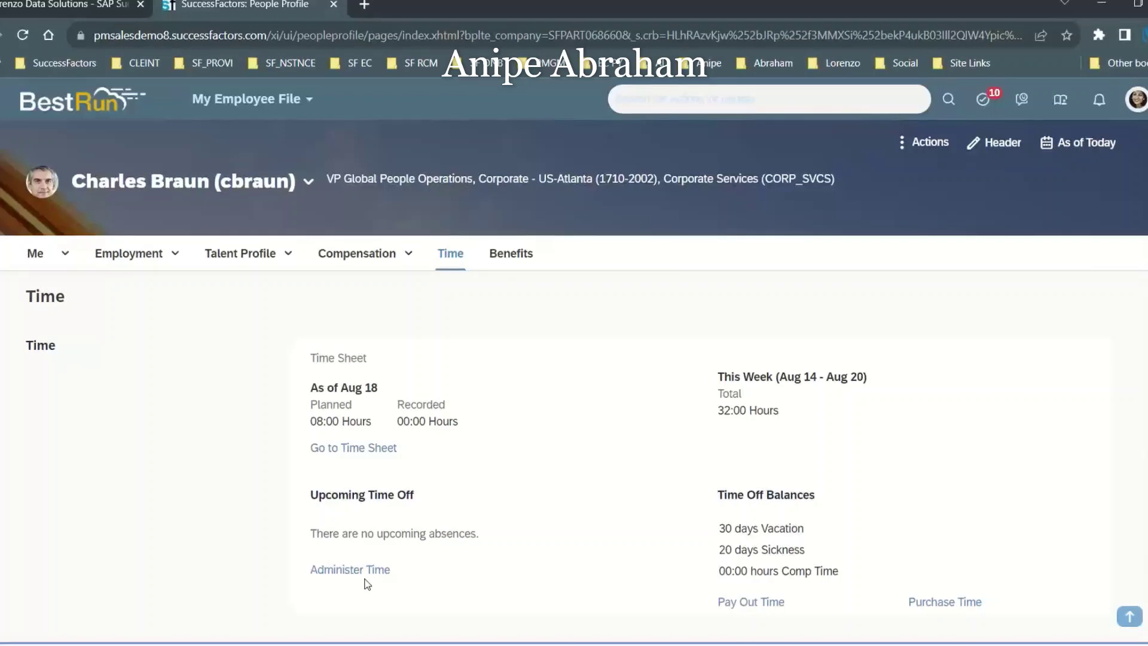
{"action": "scroll", "coordinate": [429, 566], "scroll_direction": "down", "scroll_amount": 3}
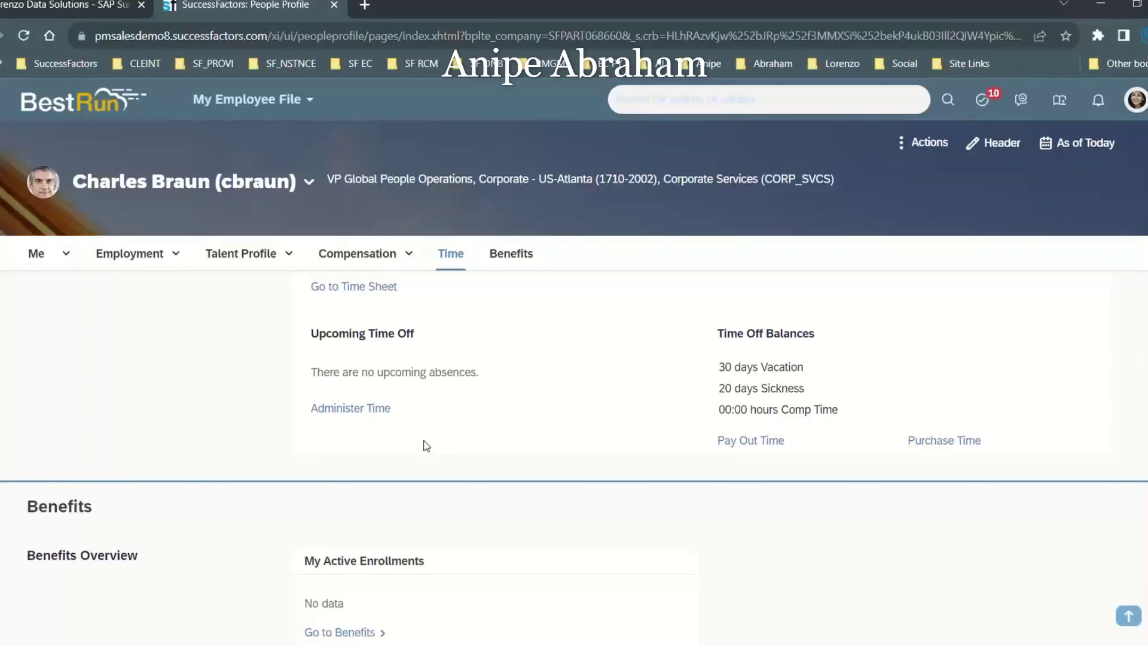
{"action": "left_click", "coordinate": [352, 409]}
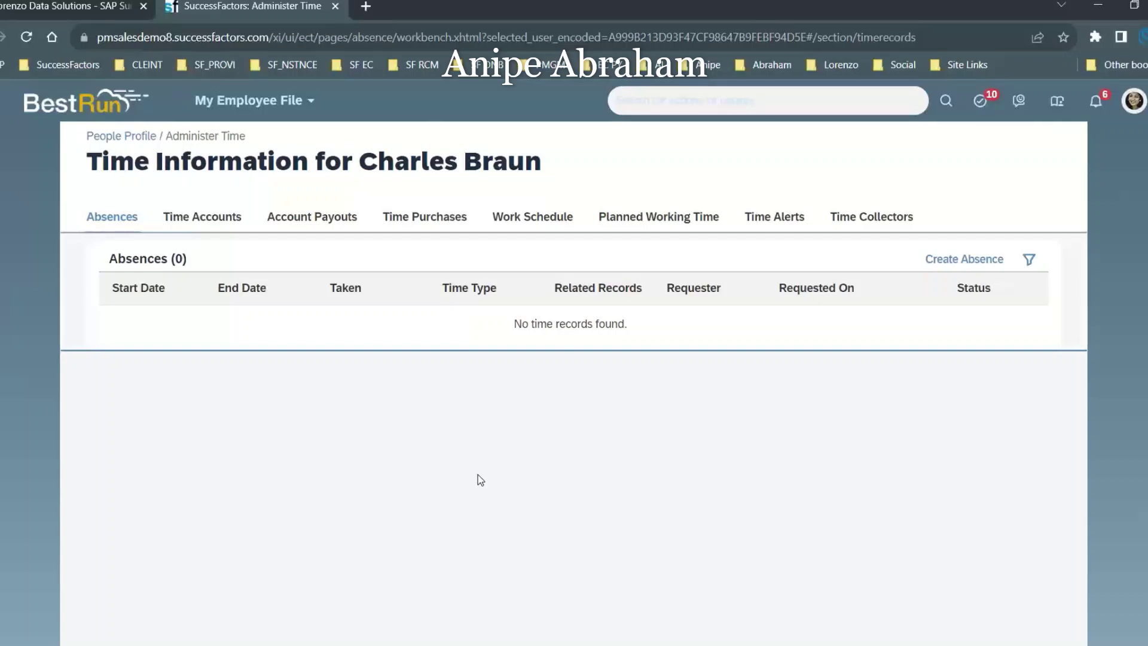
- Review the fields of the Create Absence form and close it without submitting
{"action": "left_click", "coordinate": [959, 263]}
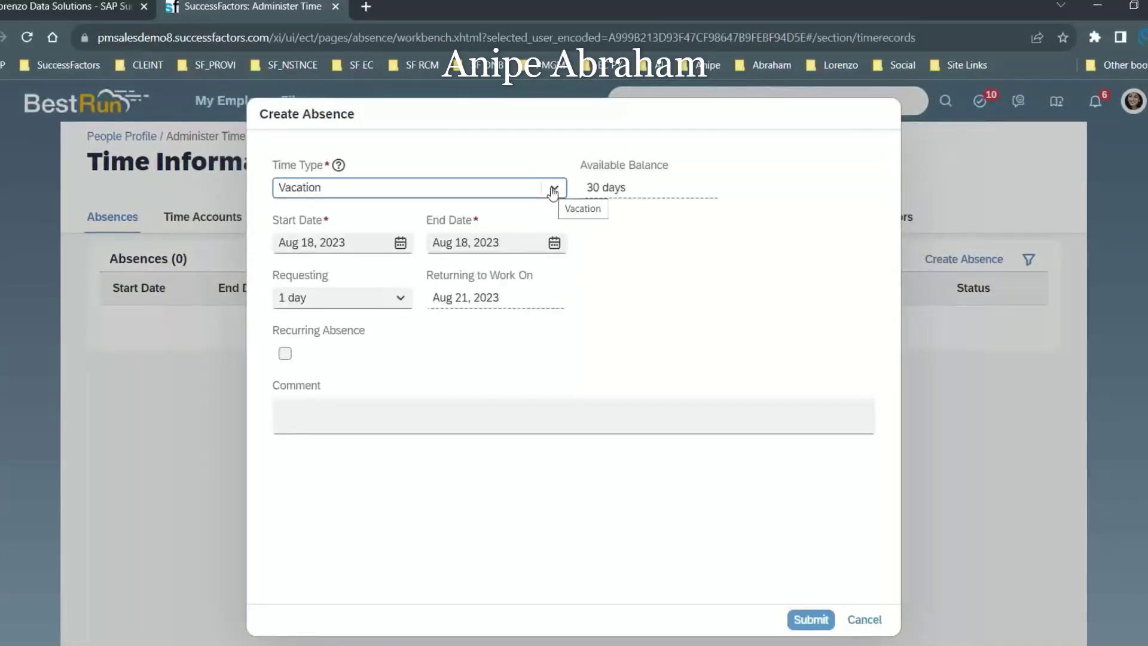
{"action": "left_click", "coordinate": [297, 410]}
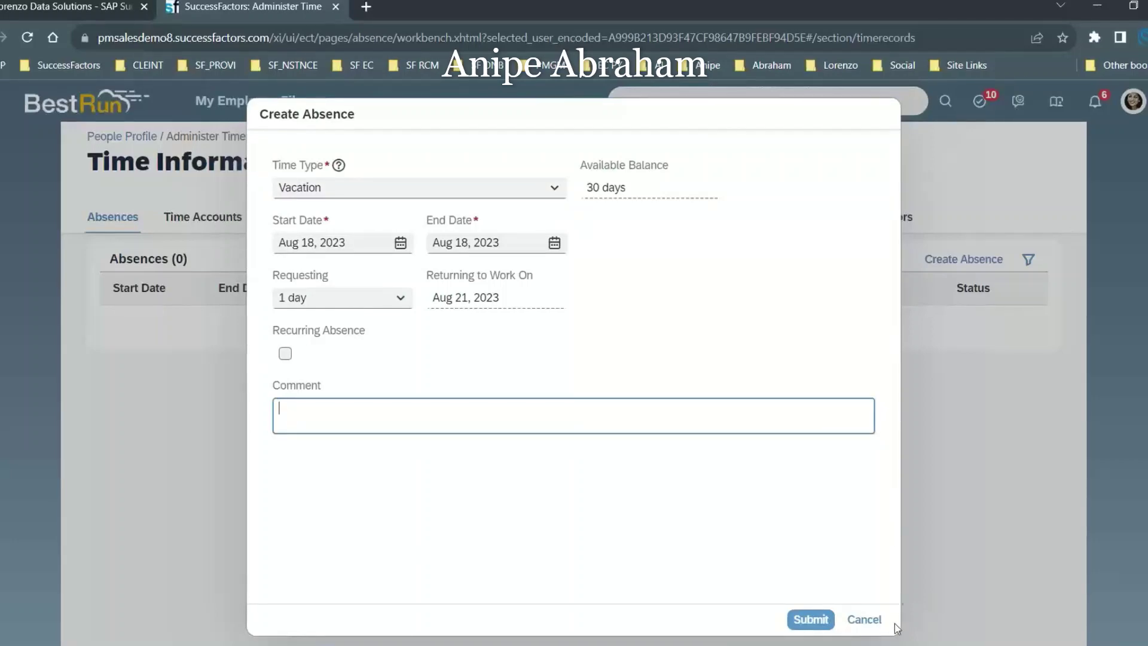
{"action": "left_click", "coordinate": [865, 619]}
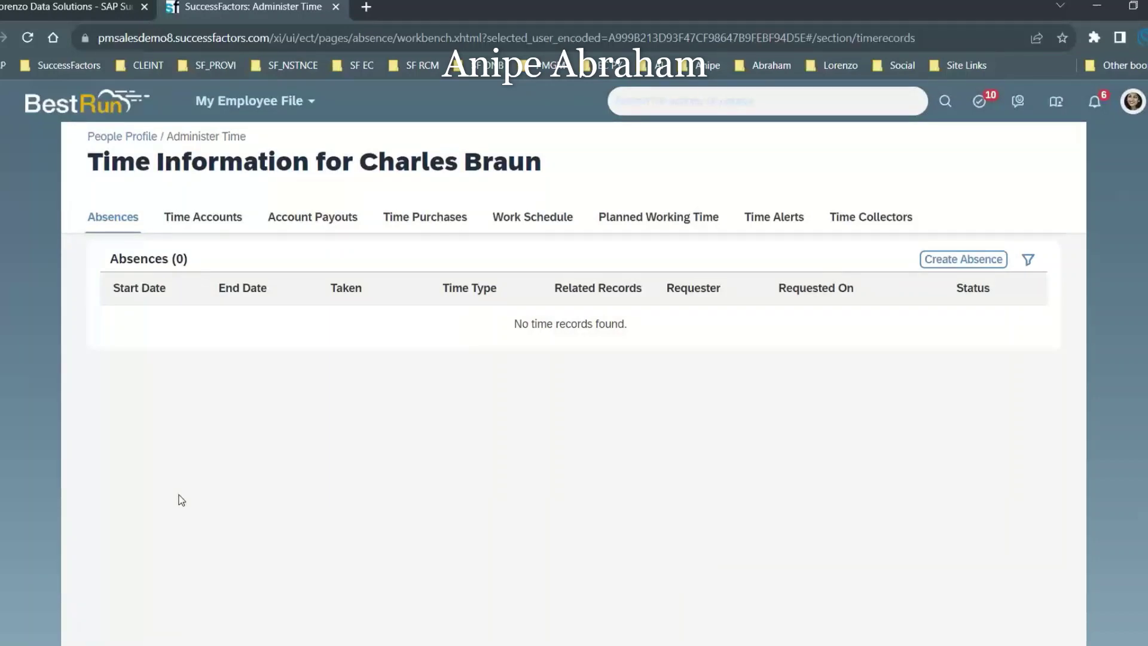
- Open the employee's Time Accounts and examine the Vacation 2023 account's past overview and accruals
{"action": "left_click", "coordinate": [190, 218]}
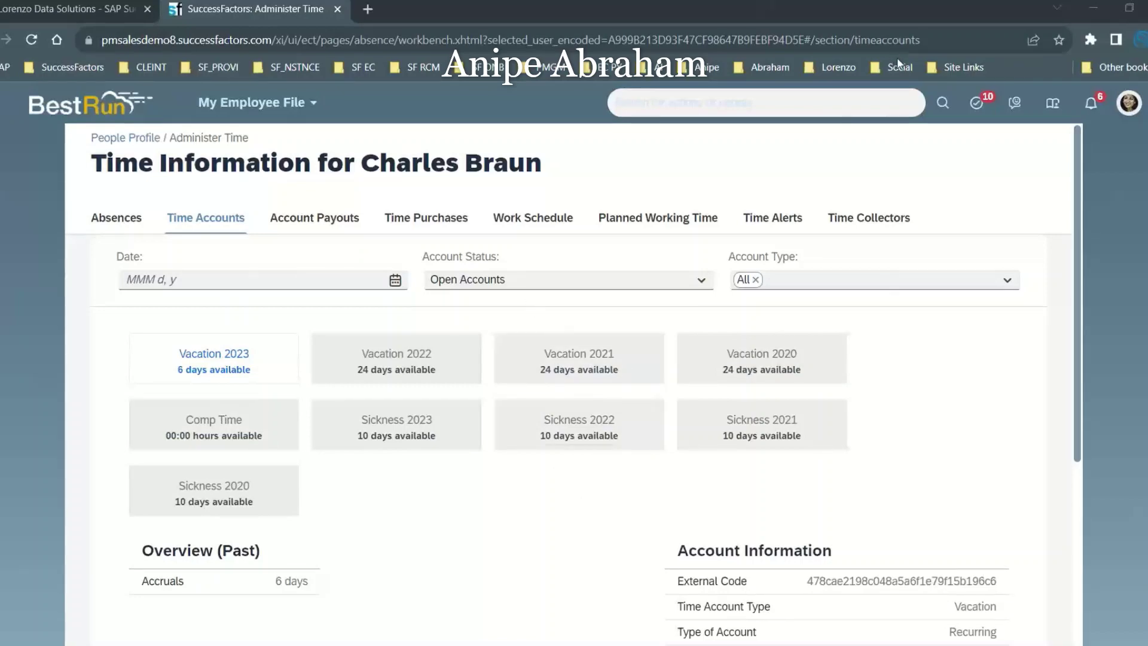
{"action": "scroll", "coordinate": [346, 461], "scroll_direction": "down", "scroll_amount": 3}
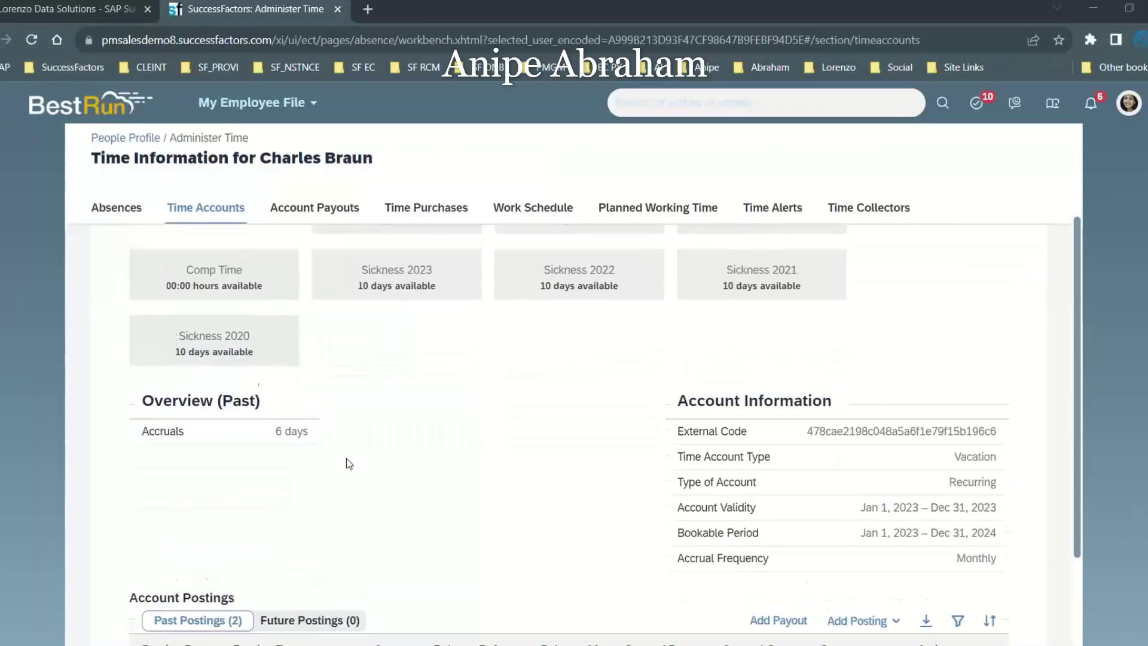
{"action": "scroll", "coordinate": [186, 361], "scroll_direction": "up", "scroll_amount": 3}
{"action": "scroll", "coordinate": [634, 551], "scroll_direction": "down", "scroll_amount": 3}
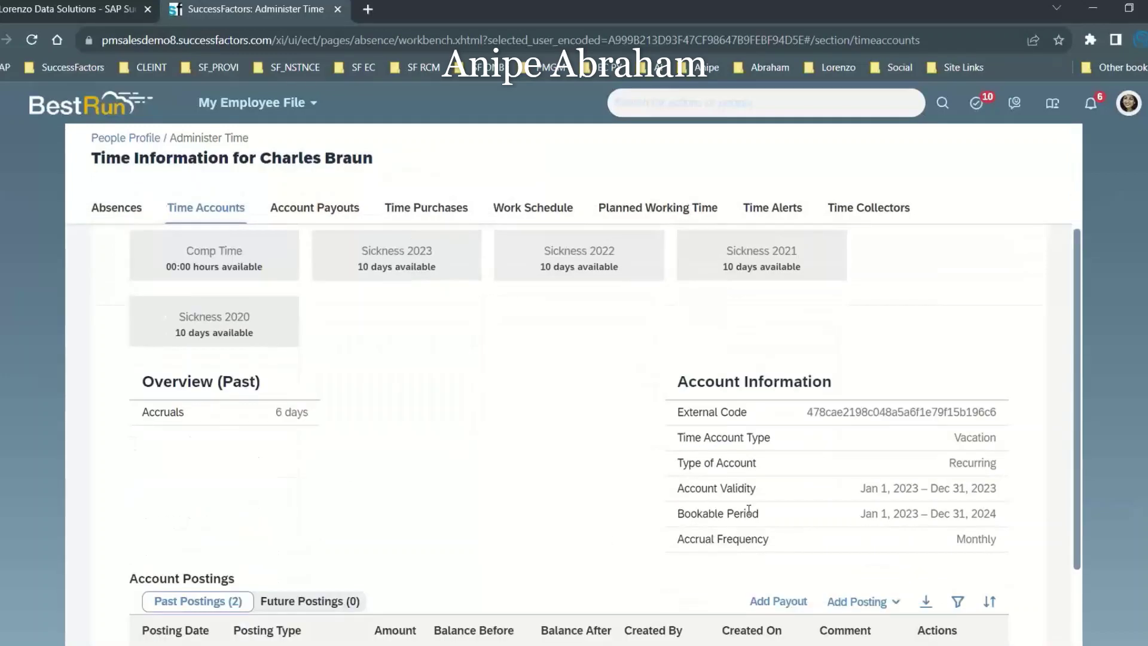
{"action": "left_click_drag", "start_coordinate": [144, 414], "coordinate": [202, 419]}
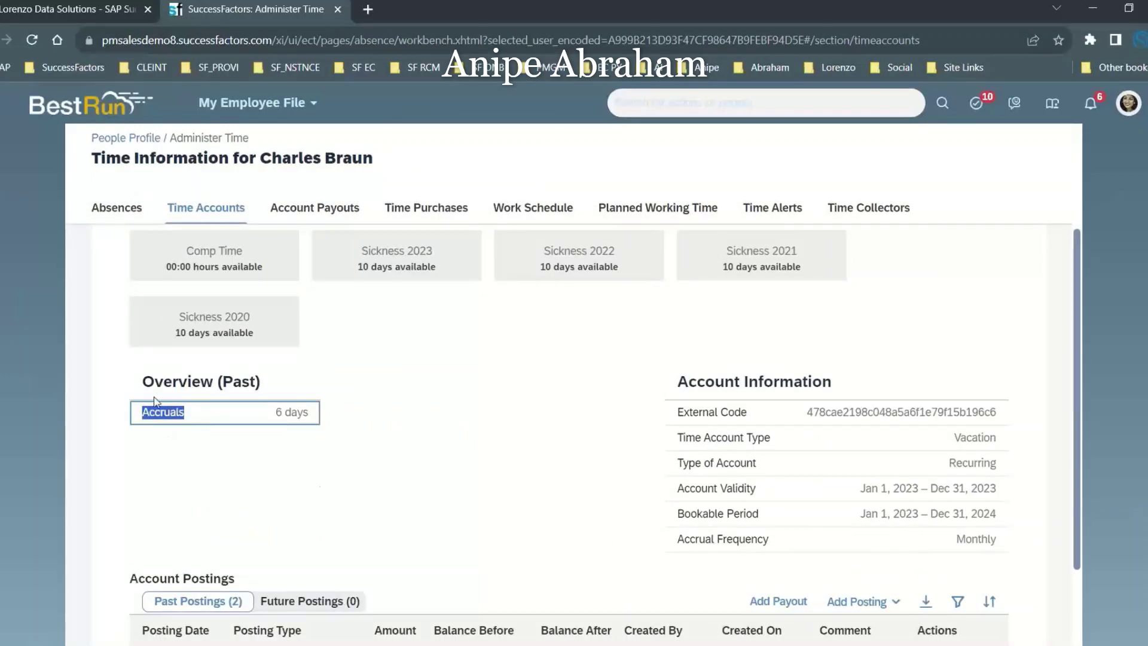
{"action": "left_click_drag", "start_coordinate": [142, 383], "coordinate": [214, 388]}
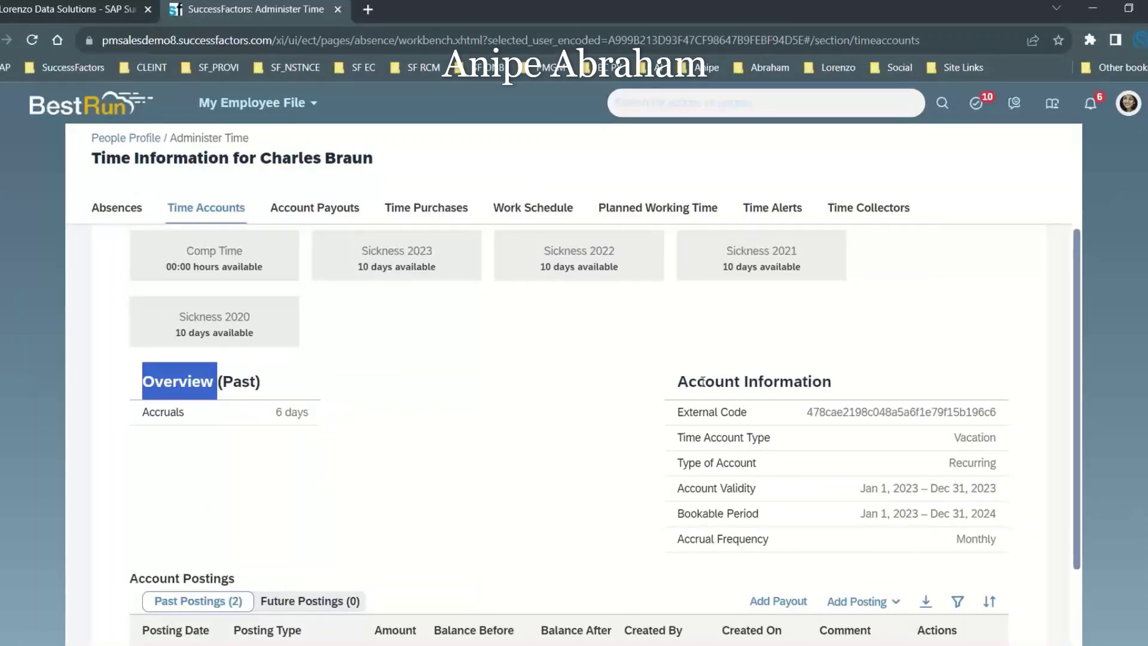
- Examine the Vacation 2023 account information: time account type, type of account, validity, bookable period and accrual frequency
{"action": "left_click_drag", "start_coordinate": [688, 381], "coordinate": [818, 382]}
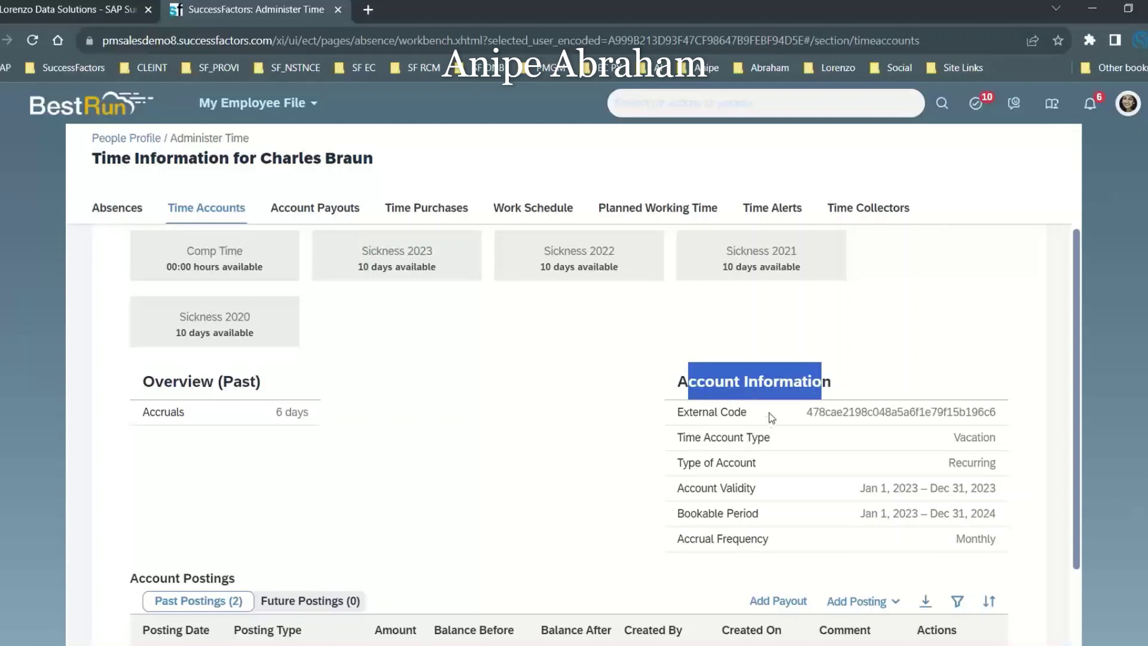
{"action": "left_click_drag", "start_coordinate": [685, 437], "coordinate": [795, 451]}
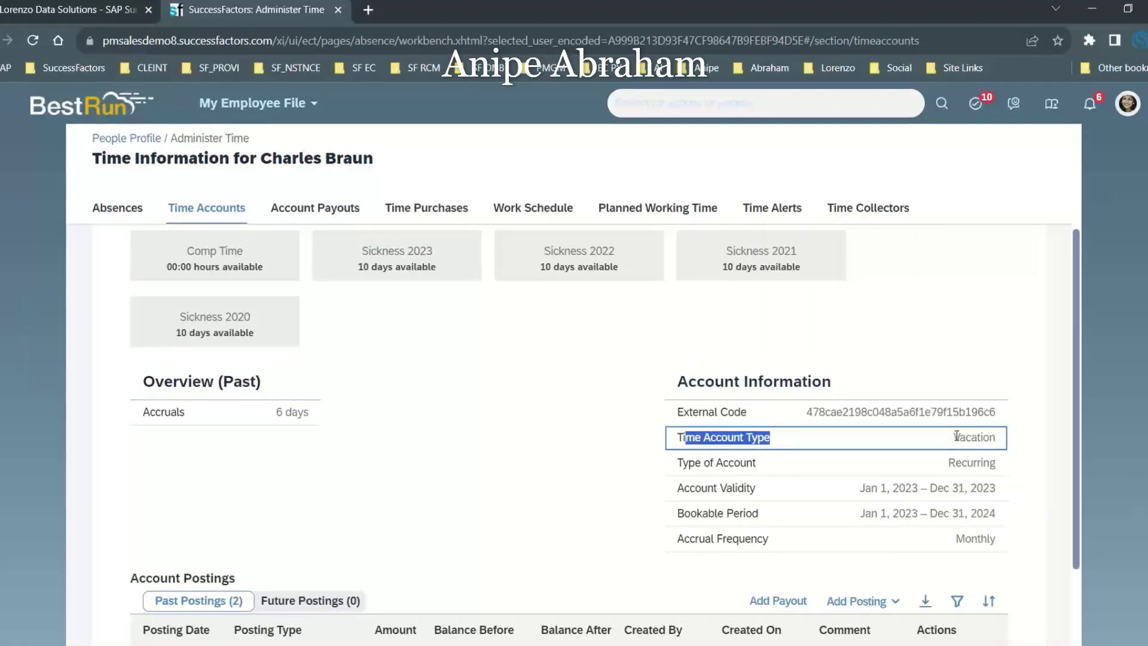
{"action": "left_click_drag", "start_coordinate": [957, 435], "coordinate": [991, 434]}
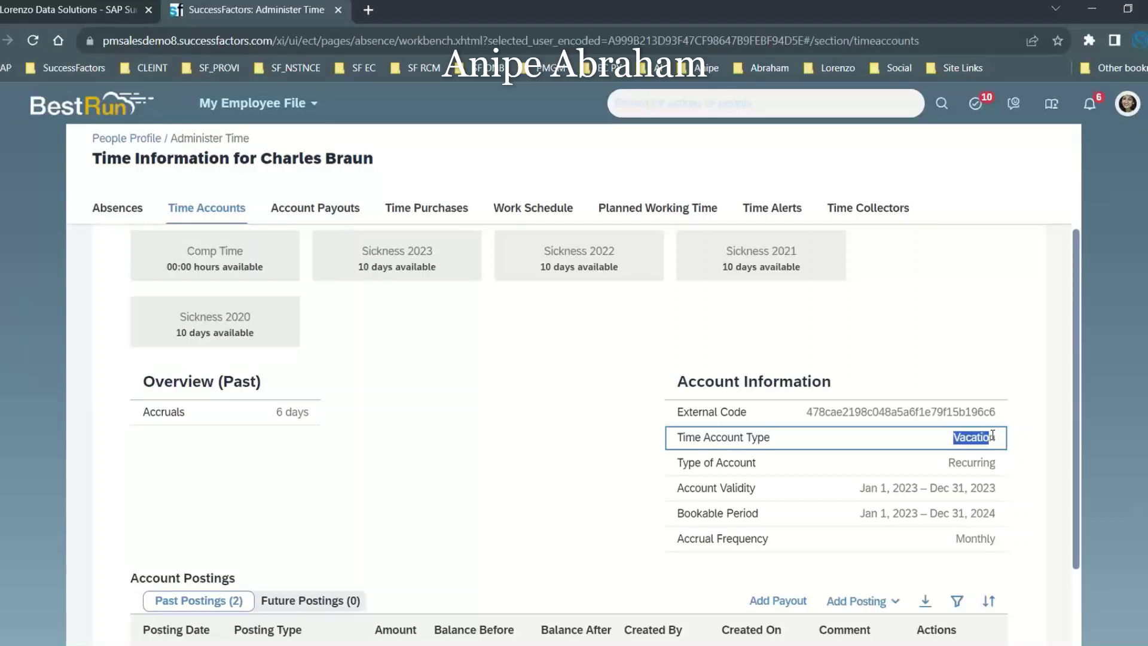
{"action": "left_click_drag", "start_coordinate": [677, 462], "coordinate": [761, 463]}
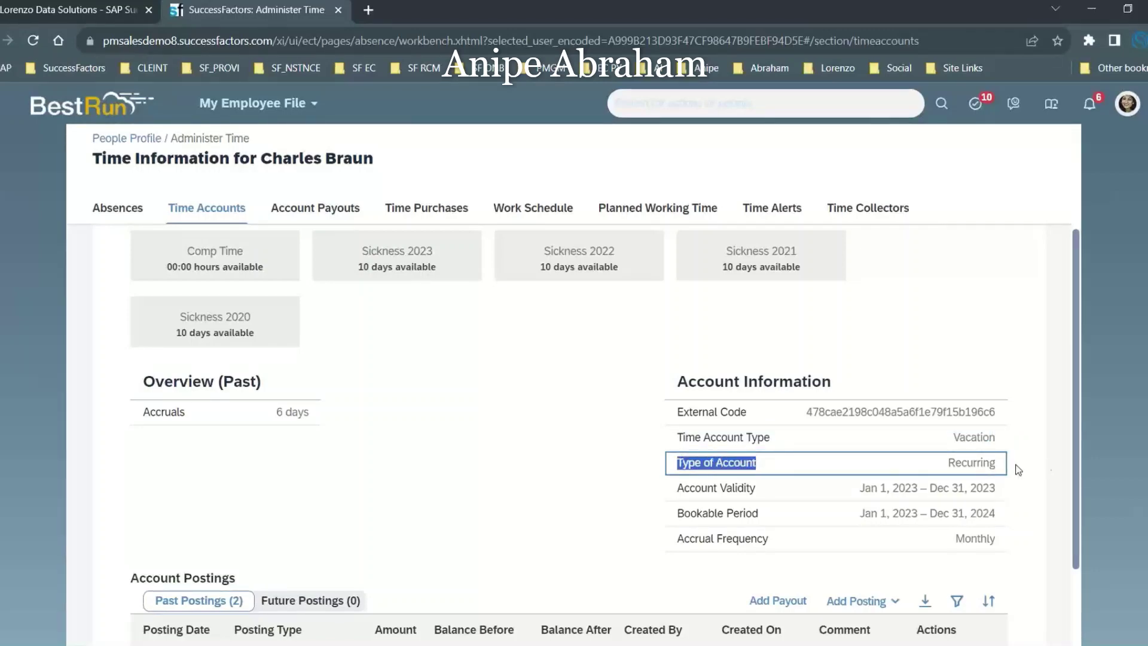
{"action": "left_click", "coordinate": [747, 488]}
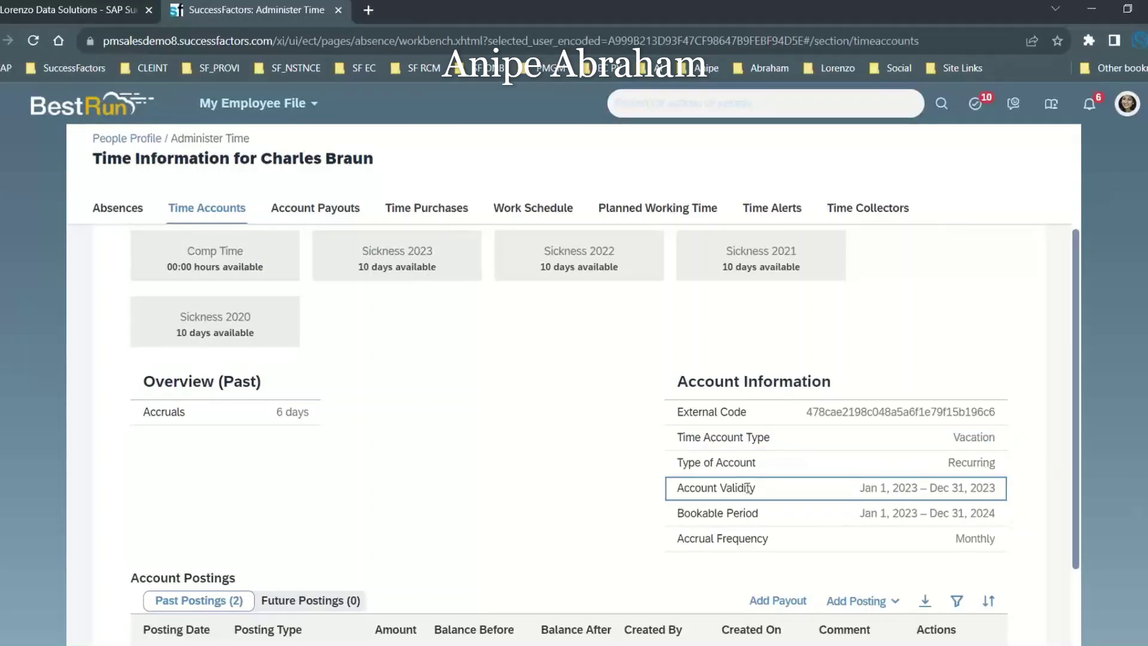
{"action": "left_click_drag", "start_coordinate": [860, 488], "coordinate": [926, 488]}
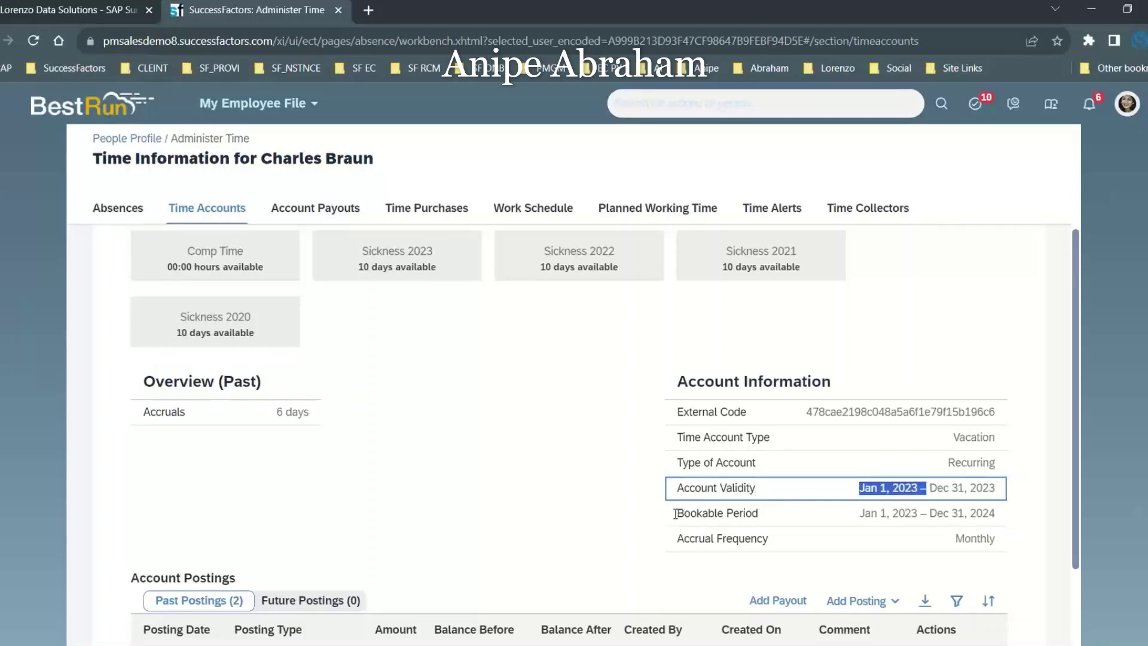
{"action": "left_click_drag", "start_coordinate": [676, 514], "coordinate": [743, 514]}
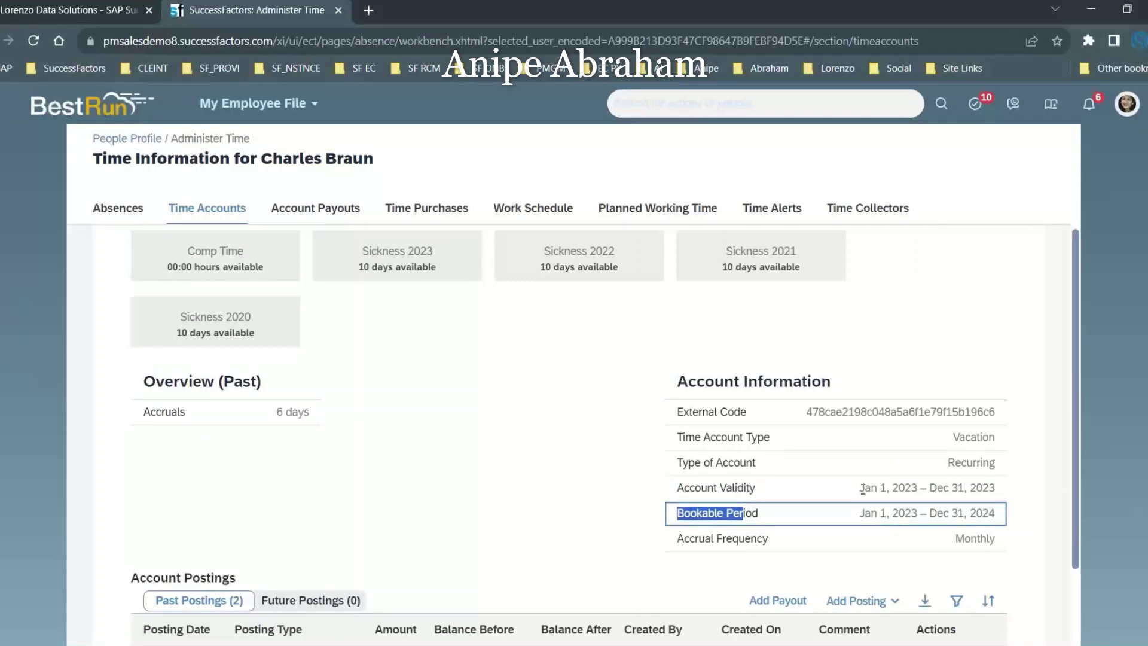
{"action": "left_click_drag", "start_coordinate": [678, 539], "coordinate": [787, 543]}
{"action": "left_click_drag", "start_coordinate": [955, 538], "coordinate": [977, 535]}
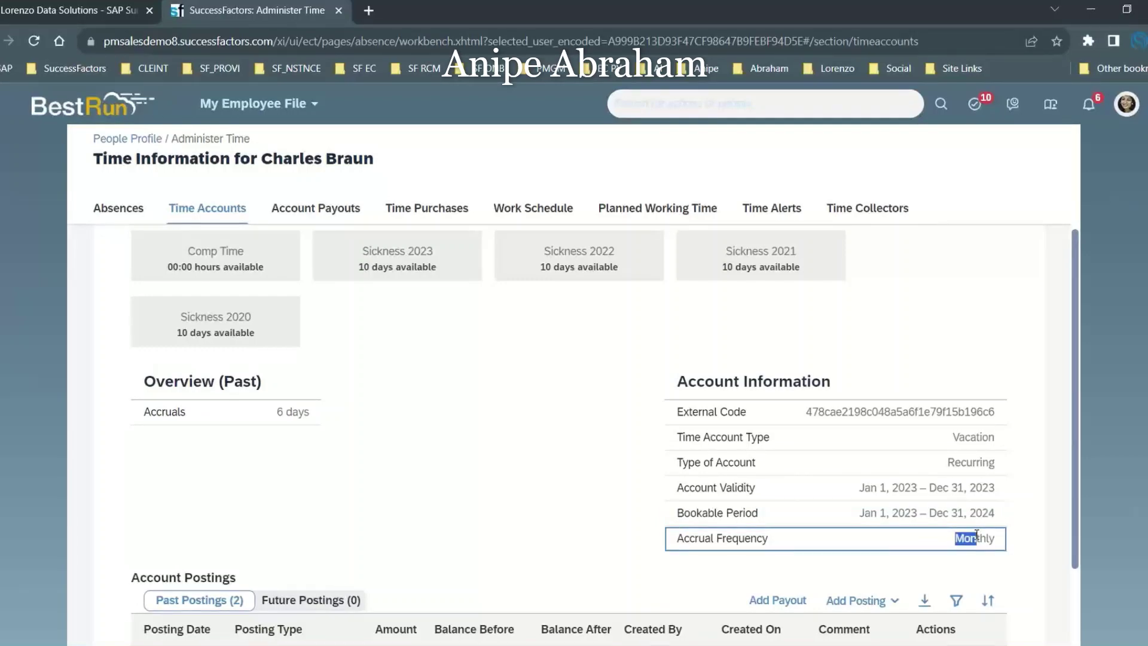
- Review the future and past account postings of the Vacation 2023 account
{"action": "scroll", "coordinate": [421, 430], "scroll_direction": "down", "scroll_amount": 2}
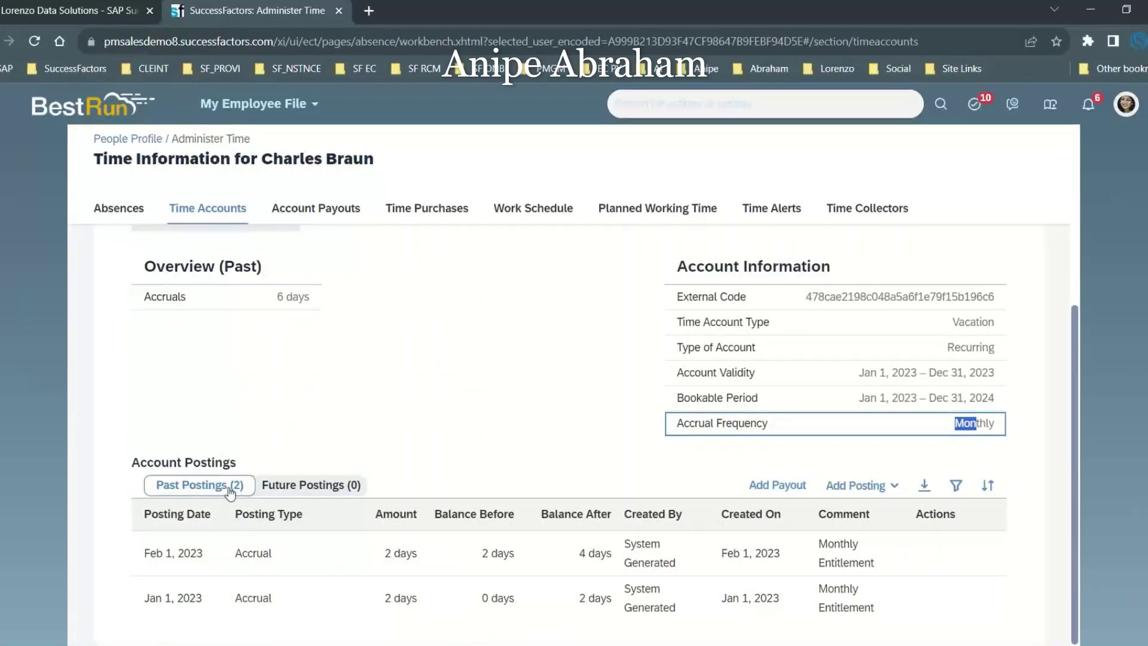
{"action": "left_click", "coordinate": [302, 485]}
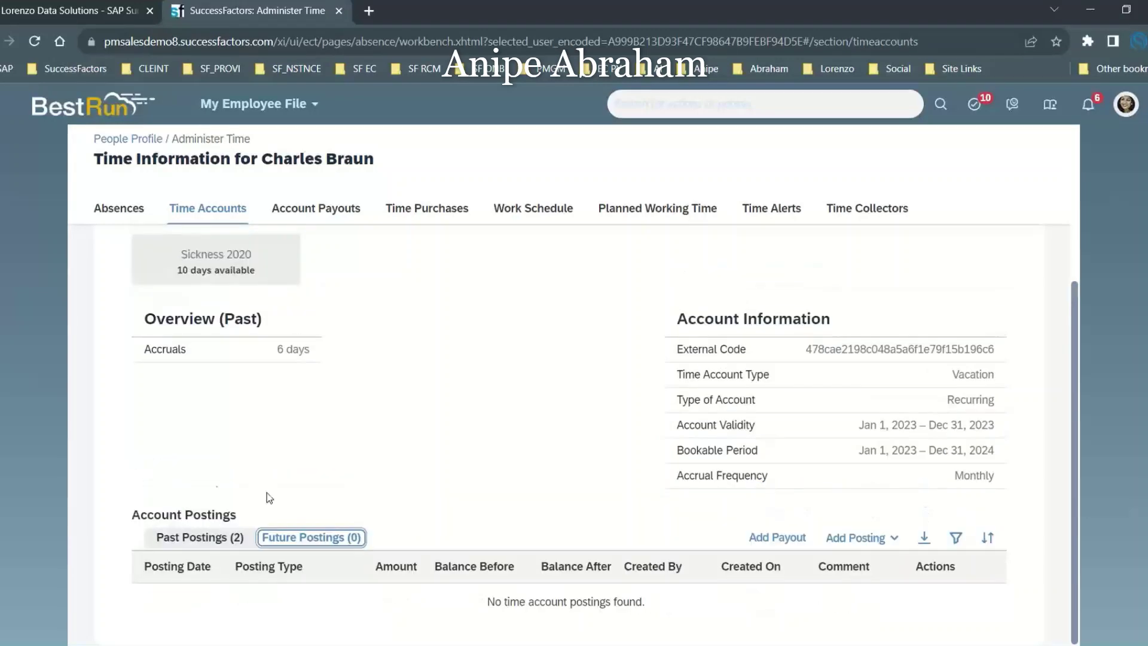
{"action": "left_click", "coordinate": [197, 536]}
{"action": "scroll", "coordinate": [772, 487], "scroll_direction": "down", "scroll_amount": 1}
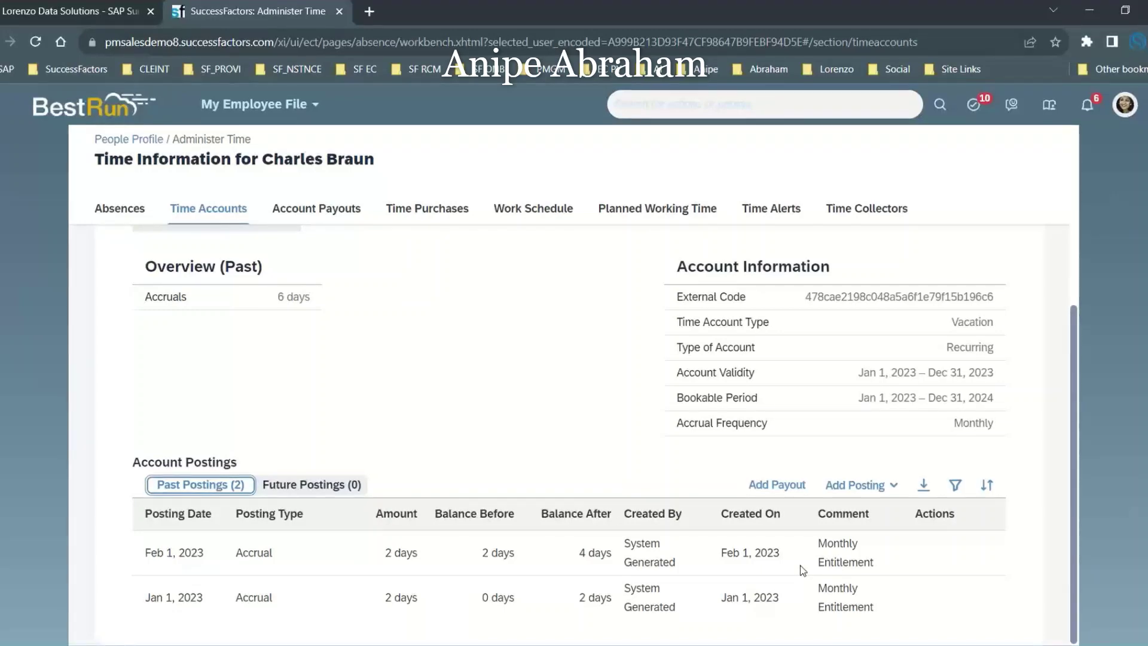
- Review the Manual Adjustment posting form for the Vacation 2023 account and close it without saving
{"action": "left_click", "coordinate": [870, 489]}
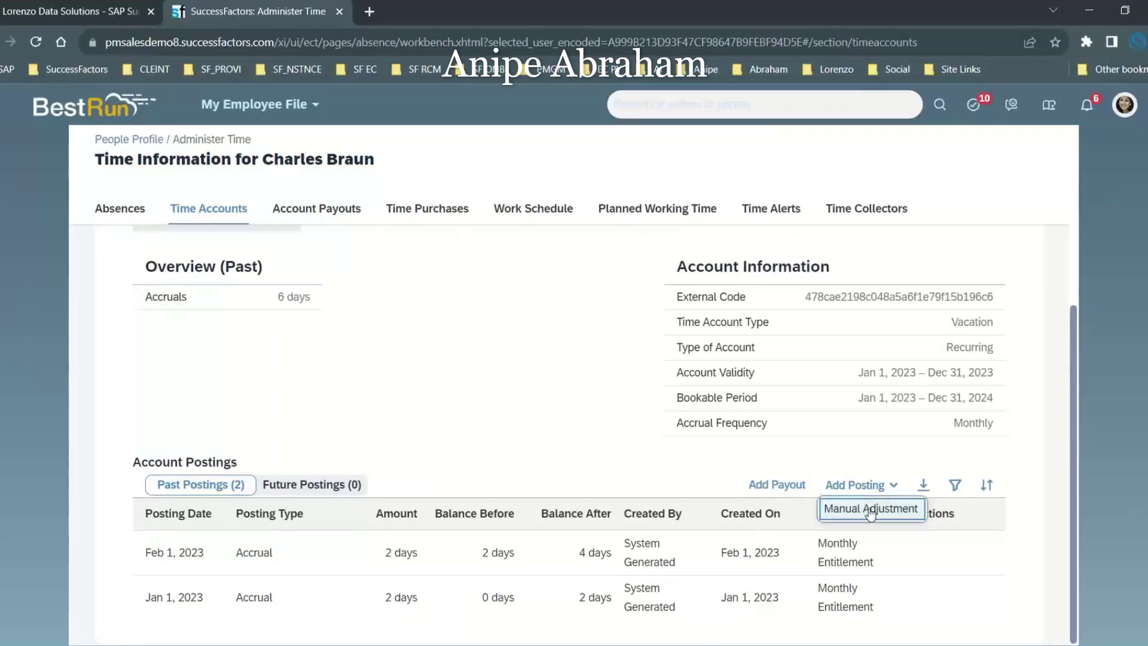
{"action": "left_click", "coordinate": [869, 509]}
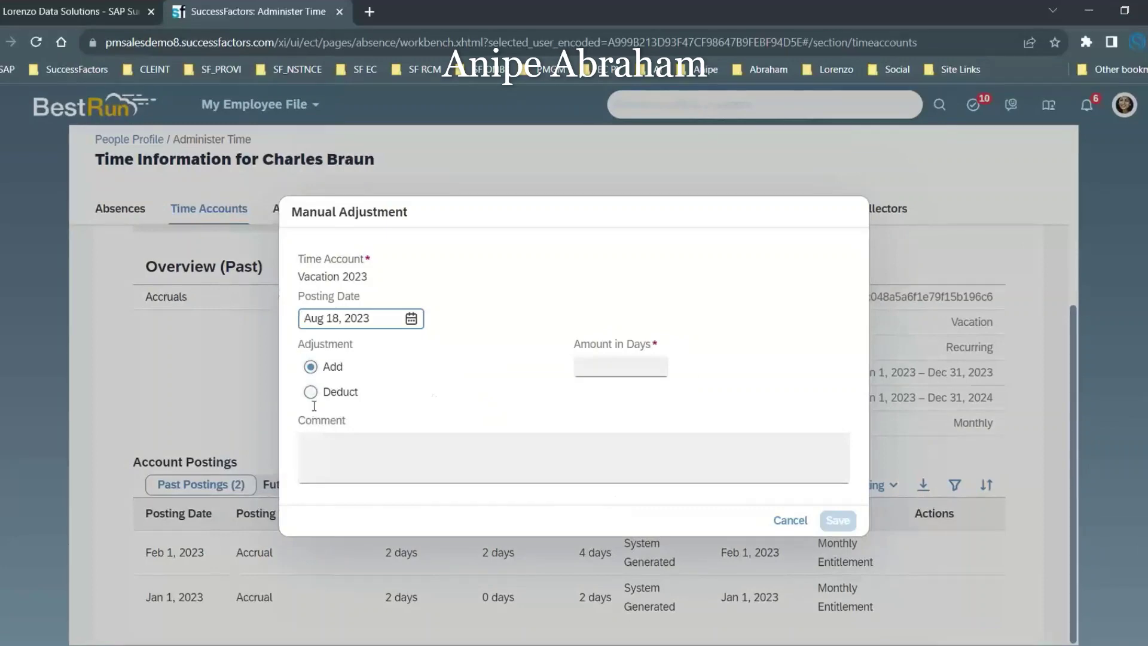
{"action": "left_click", "coordinate": [598, 368]}
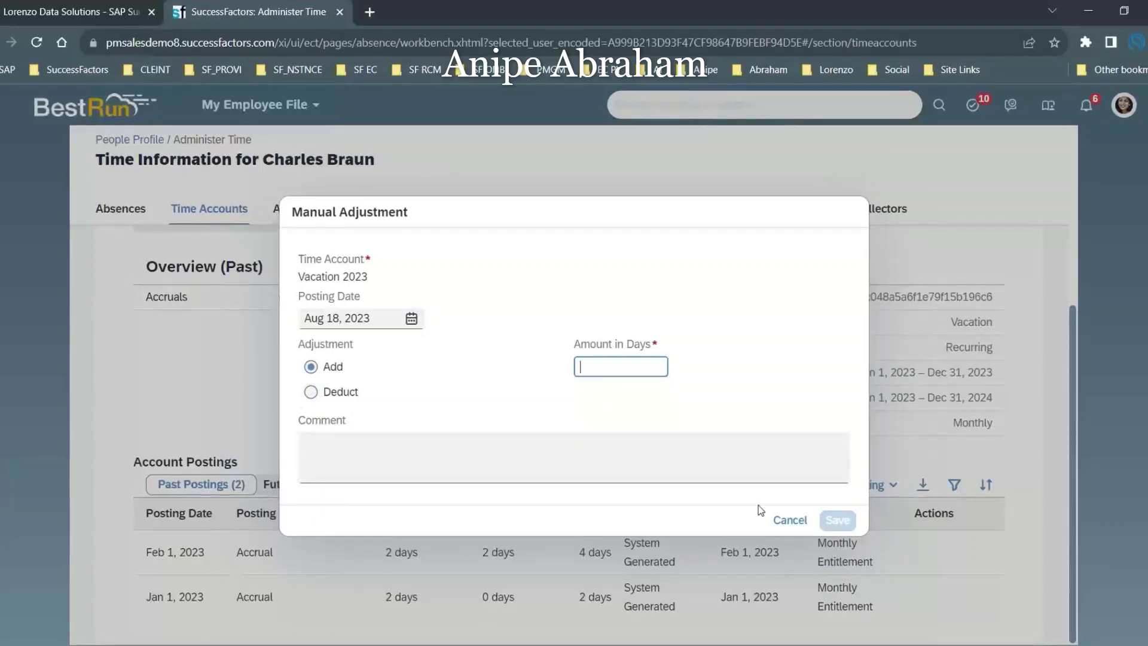
{"action": "left_click", "coordinate": [776, 519]}
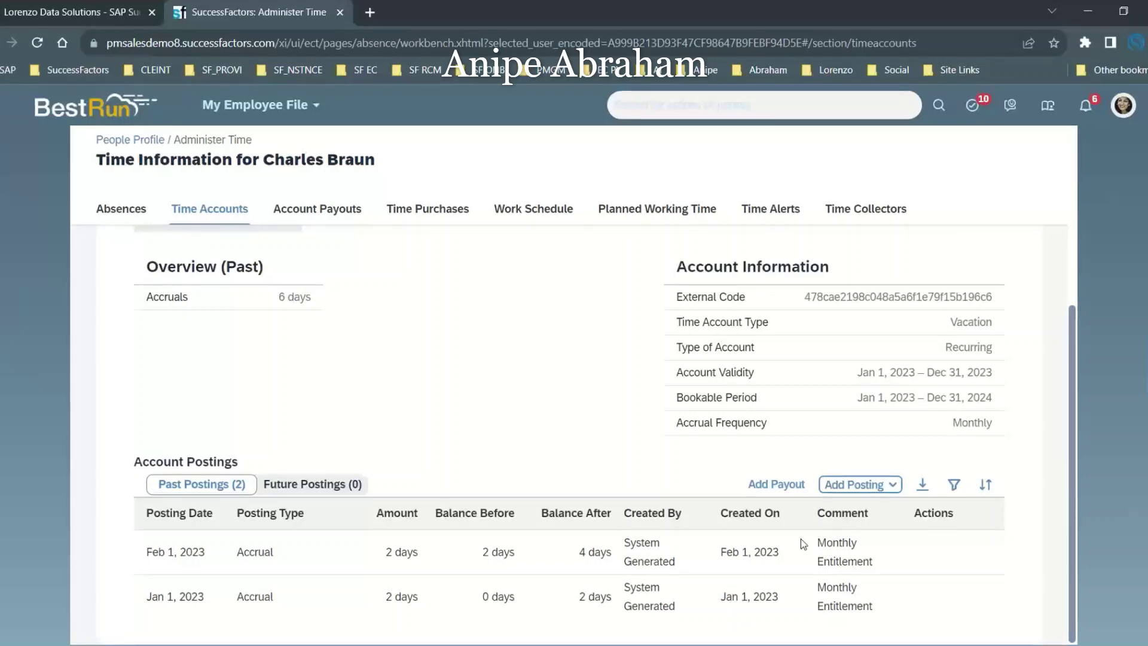
- Examine the Vacation 2023 payout request's total payout, rate and payout type options, and close the form without submitting
{"action": "left_click", "coordinate": [771, 488]}
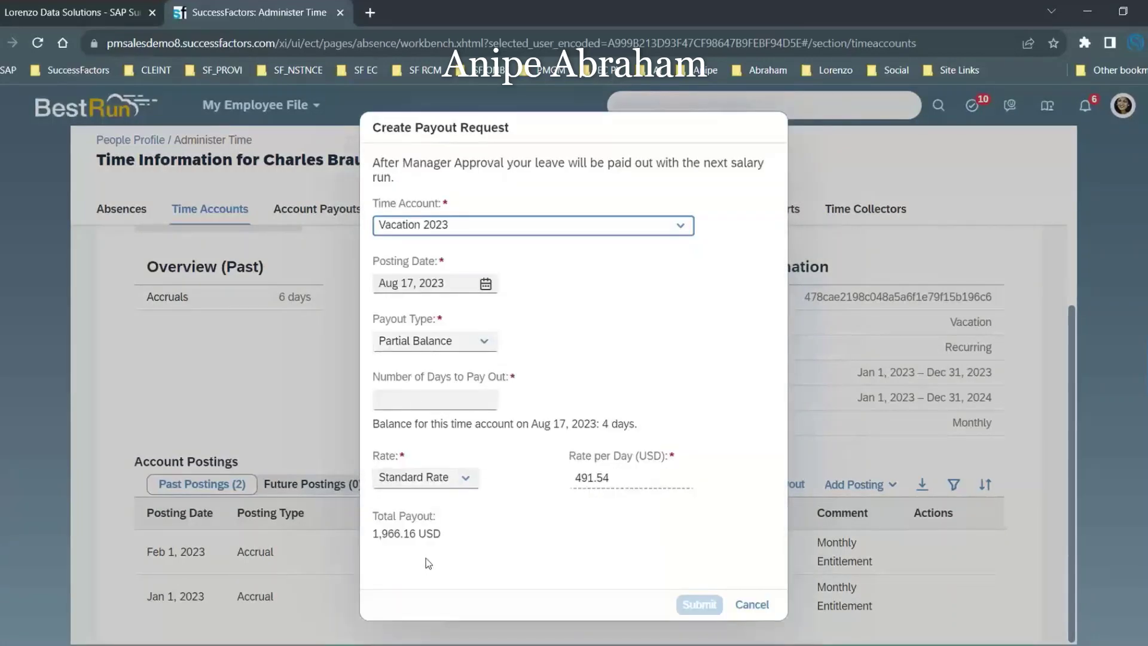
{"action": "left_click_drag", "start_coordinate": [374, 533], "coordinate": [453, 535]}
{"action": "left_click", "coordinate": [600, 520]}
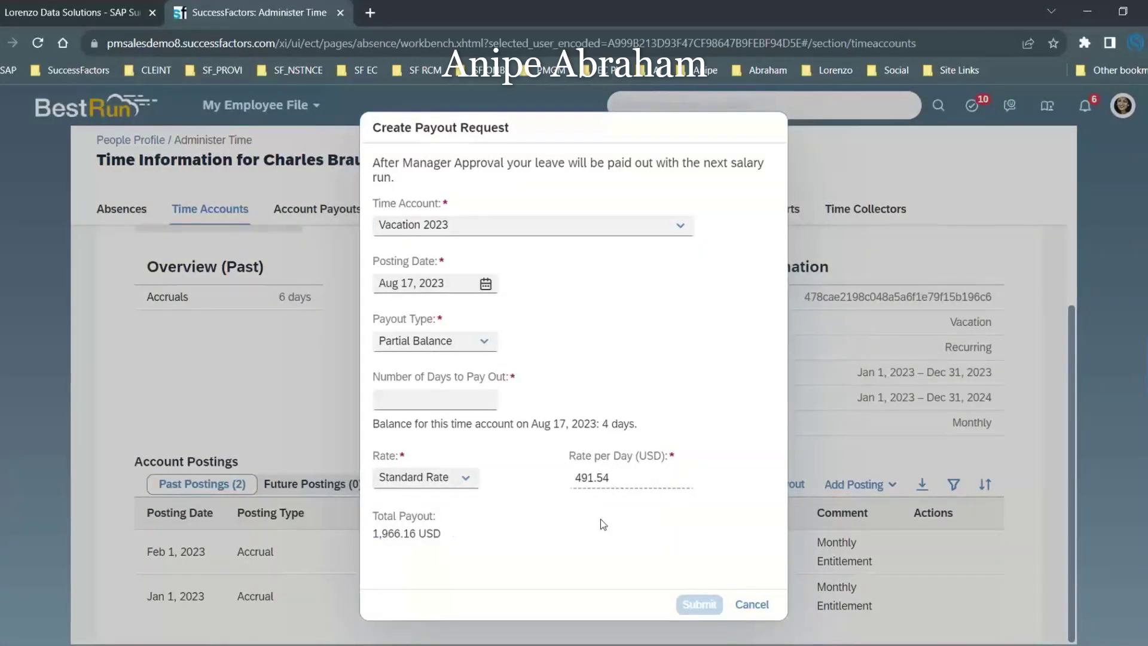
{"action": "left_click_drag", "start_coordinate": [573, 481], "coordinate": [611, 479]}
{"action": "left_click", "coordinate": [592, 534]}
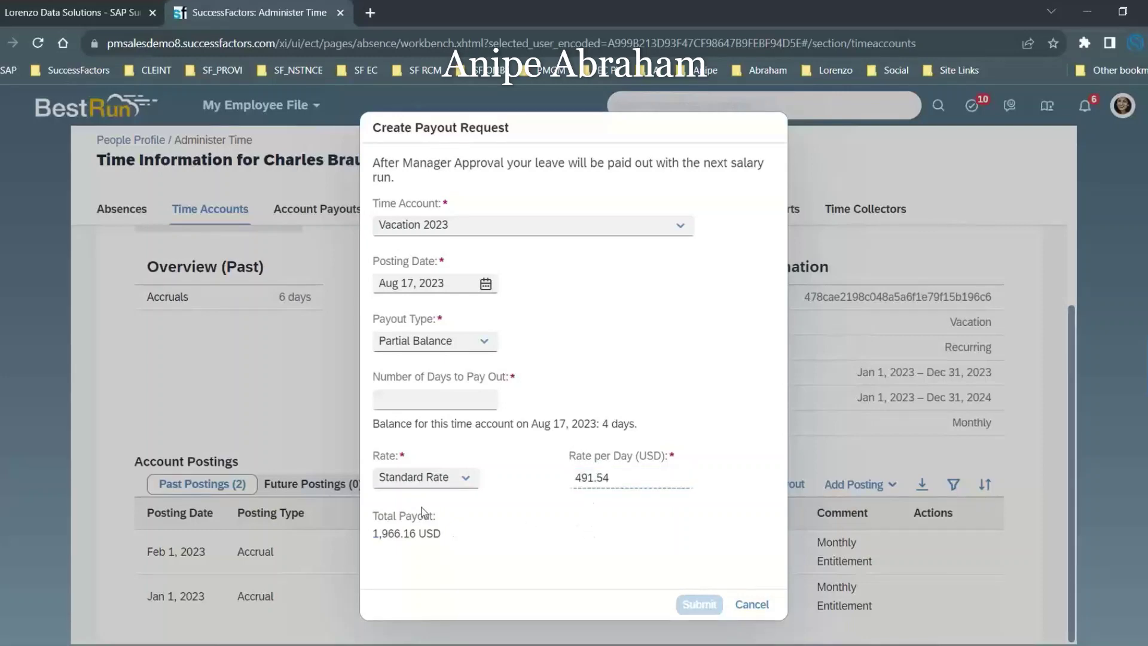
{"action": "left_click", "coordinate": [456, 485]}
{"action": "left_click", "coordinate": [525, 536]}
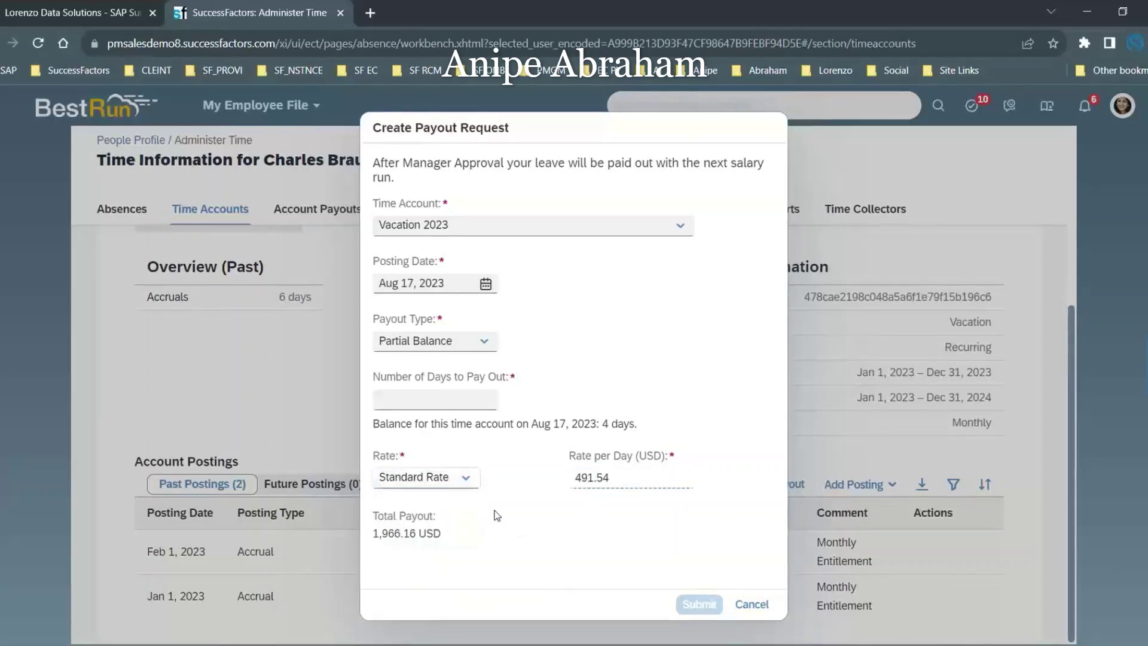
{"action": "left_click", "coordinate": [405, 391]}
{"action": "left_click", "coordinate": [433, 342]}
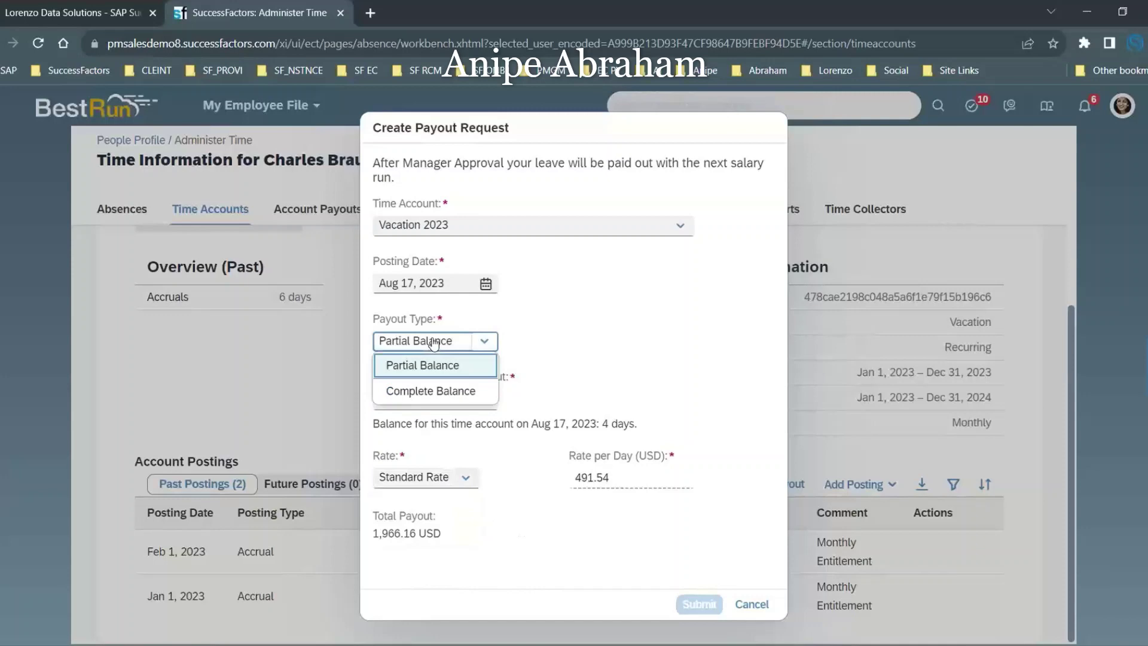
{"action": "left_click", "coordinate": [600, 320]}
{"action": "left_click", "coordinate": [750, 604]}
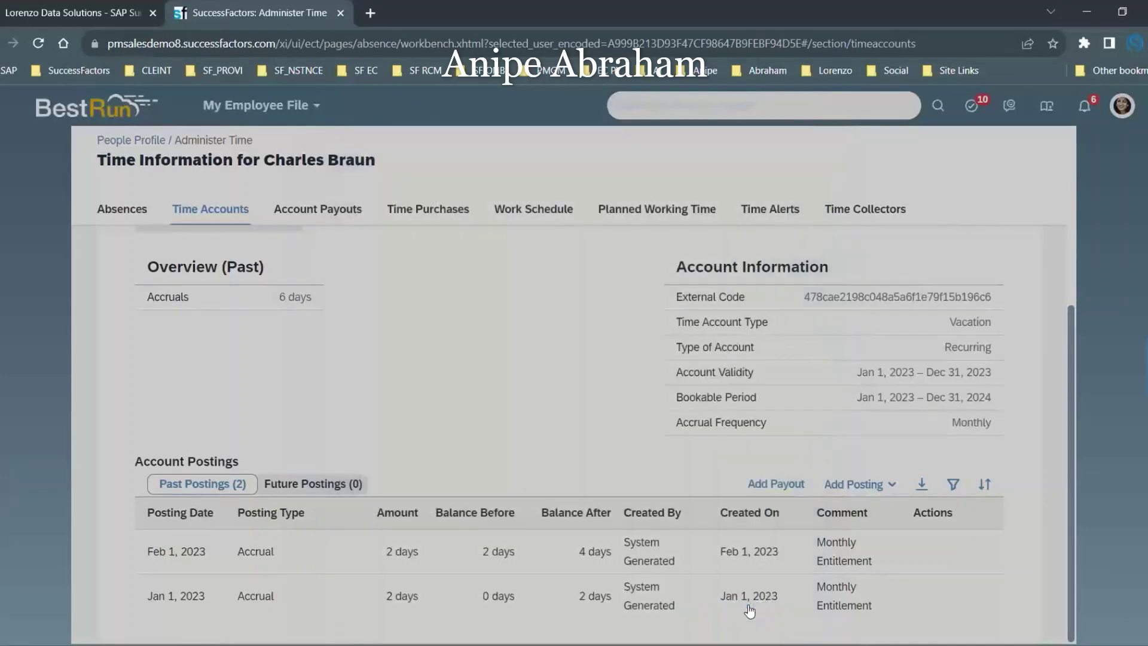
- Review the employee's Account Payouts, Time Purchases, Work Schedule, Planned Working Time and Time Collectors
{"action": "scroll", "coordinate": [783, 564], "scroll_direction": "up", "scroll_amount": 5}
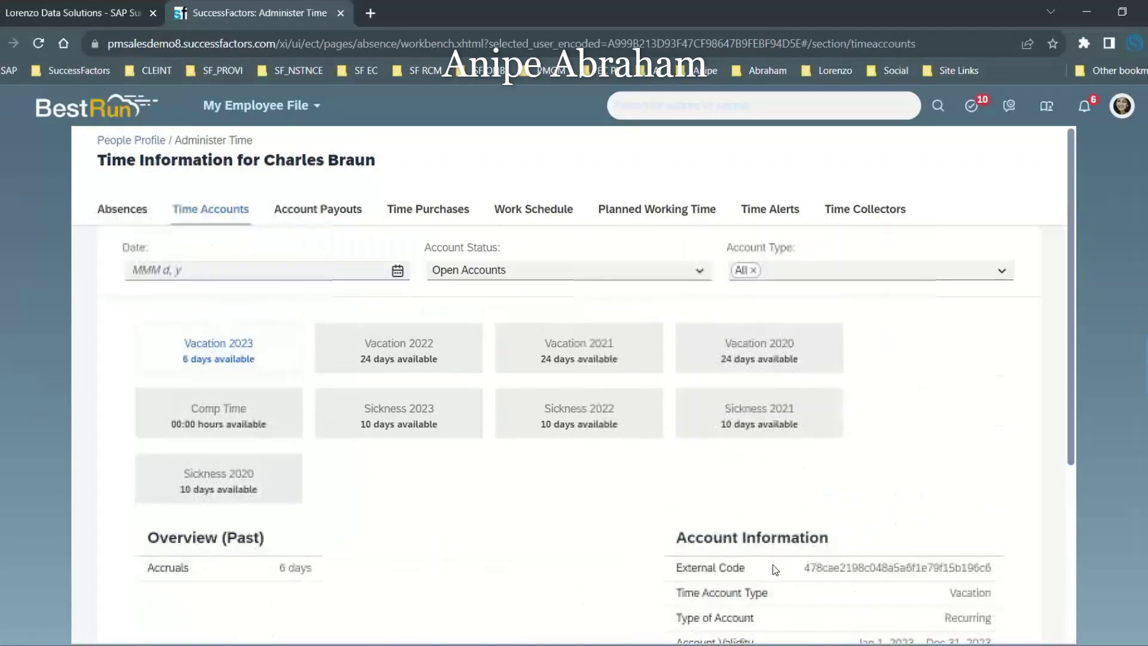
{"action": "left_click", "coordinate": [323, 222]}
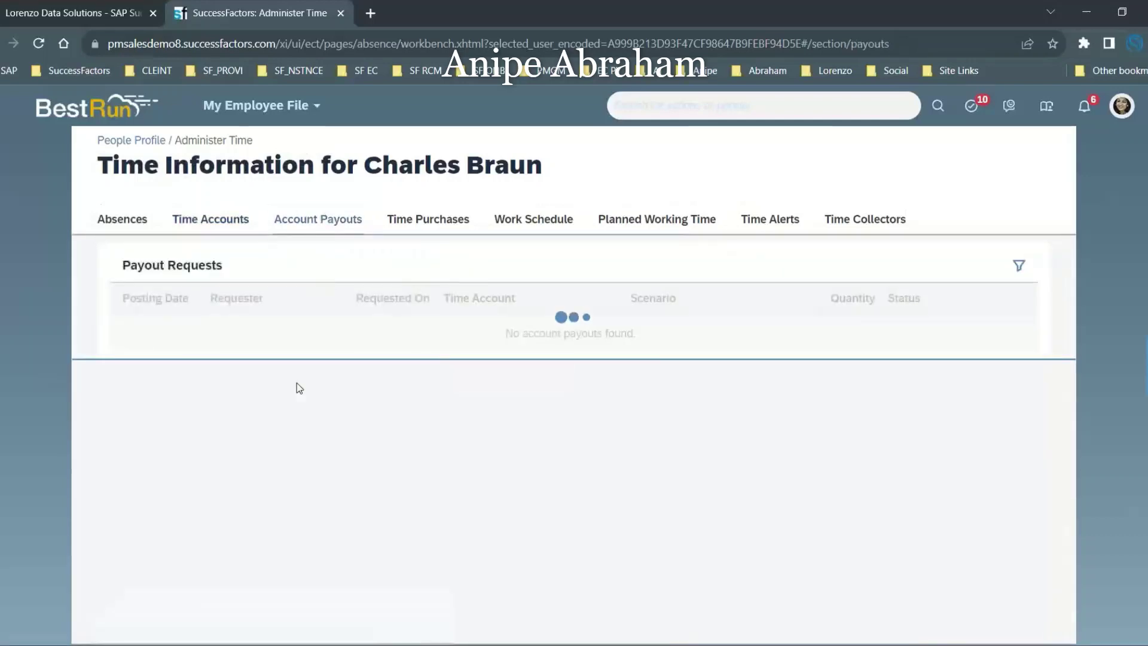
{"action": "left_click", "coordinate": [445, 221]}
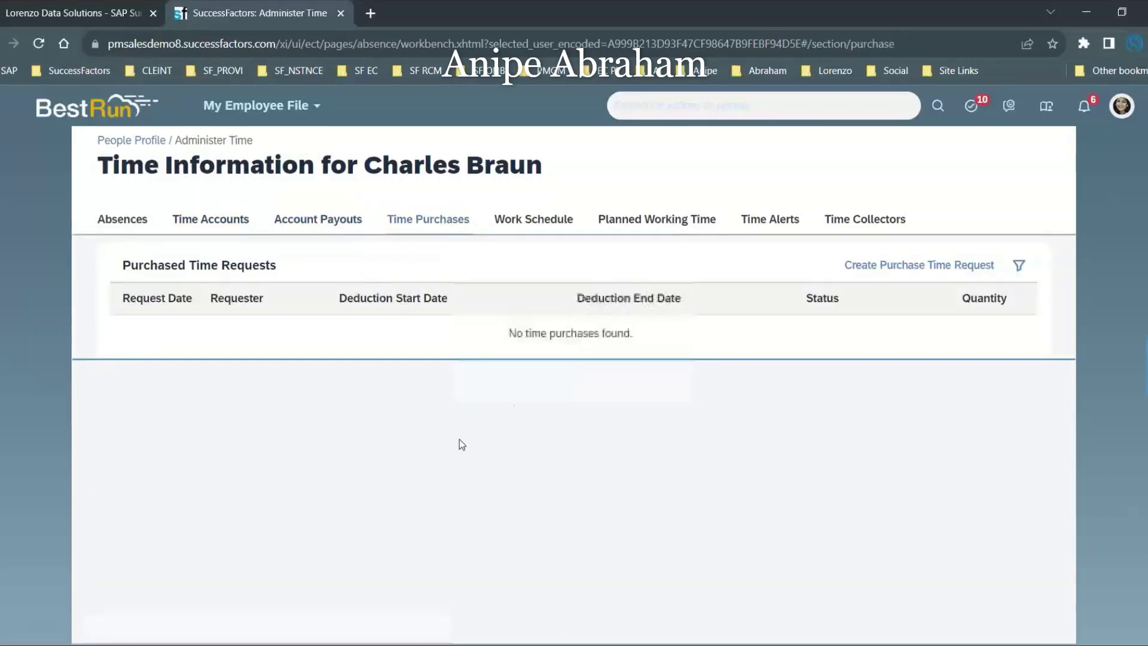
{"action": "left_click", "coordinate": [531, 216]}
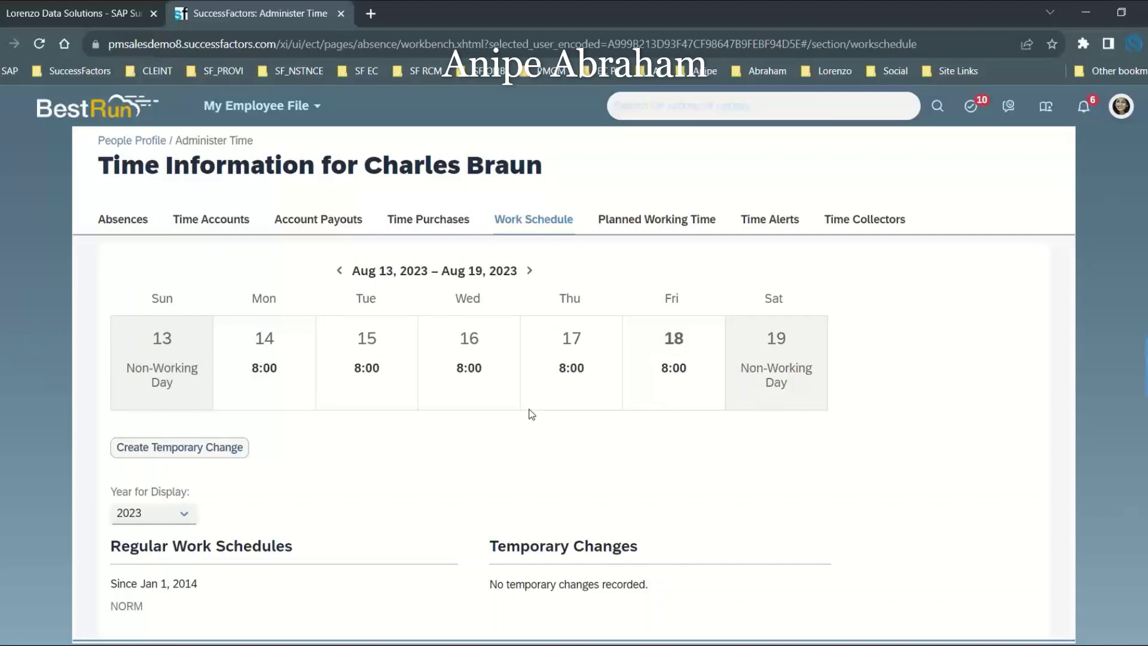
{"action": "left_click", "coordinate": [645, 229]}
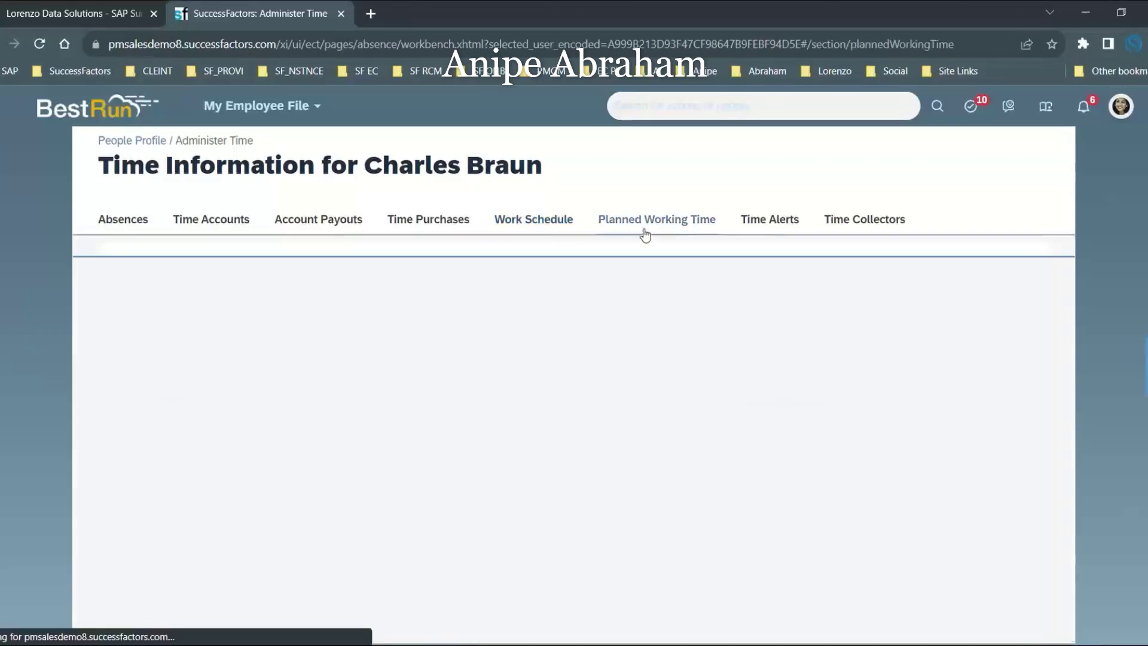
{"action": "left_click", "coordinate": [859, 222]}
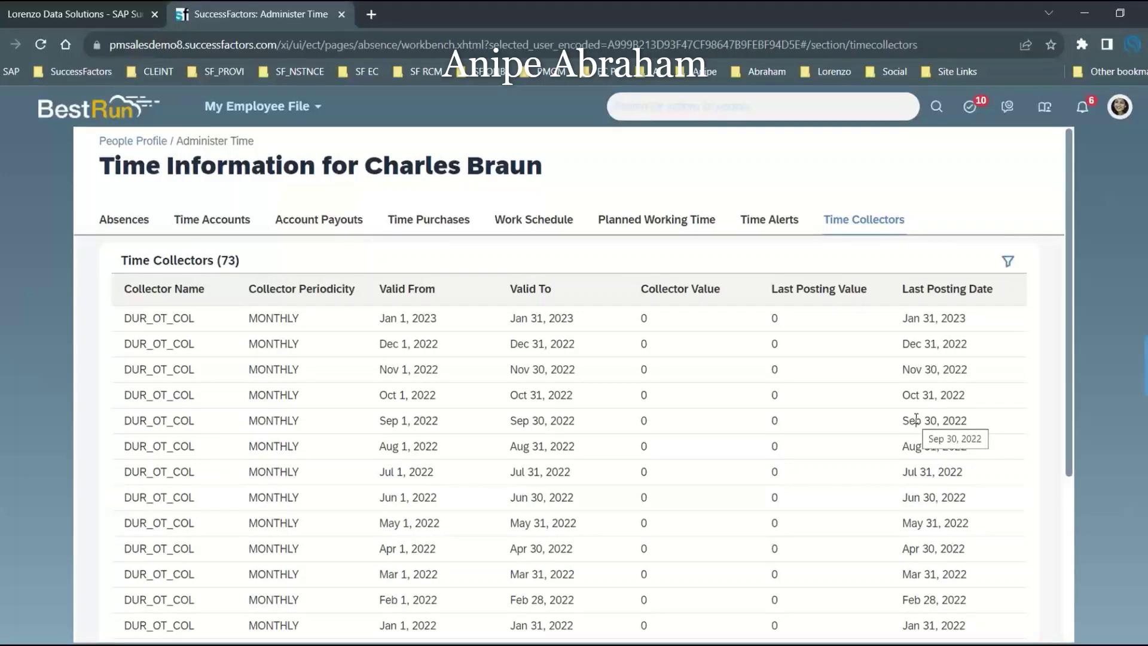
- Revisit the employee's time sections in order, from Absences and Time Accounts through Time Alerts and Time Collectors
{"action": "left_click", "coordinate": [113, 221]}
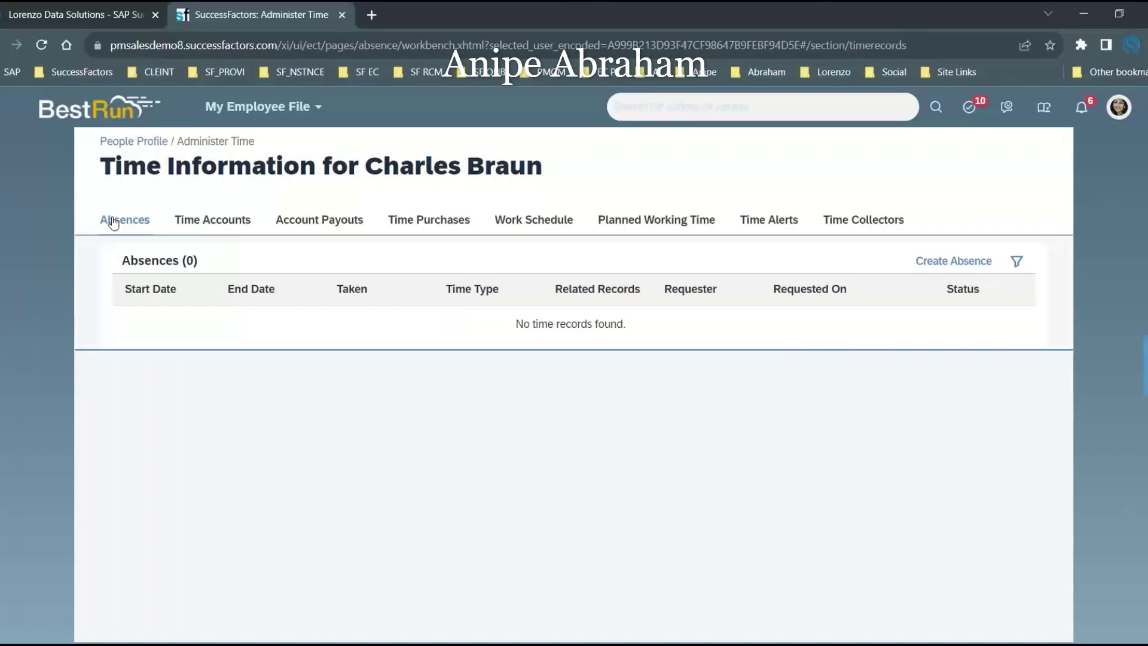
{"action": "left_click", "coordinate": [203, 221]}
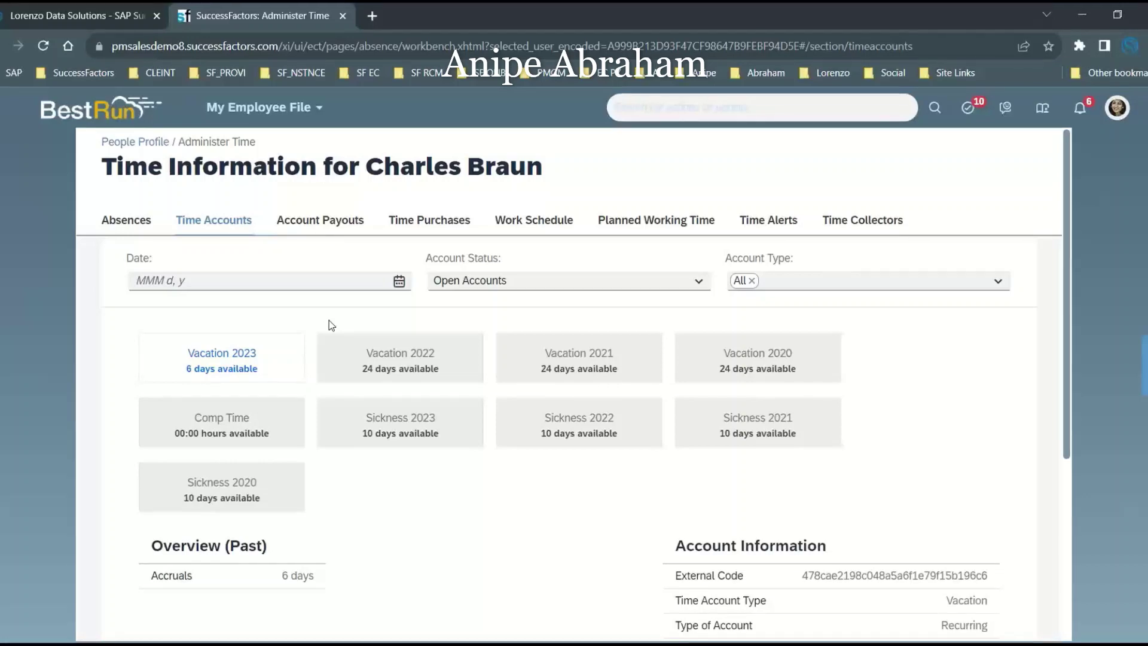
{"action": "left_click", "coordinate": [441, 225]}
{"action": "left_click", "coordinate": [531, 222]}
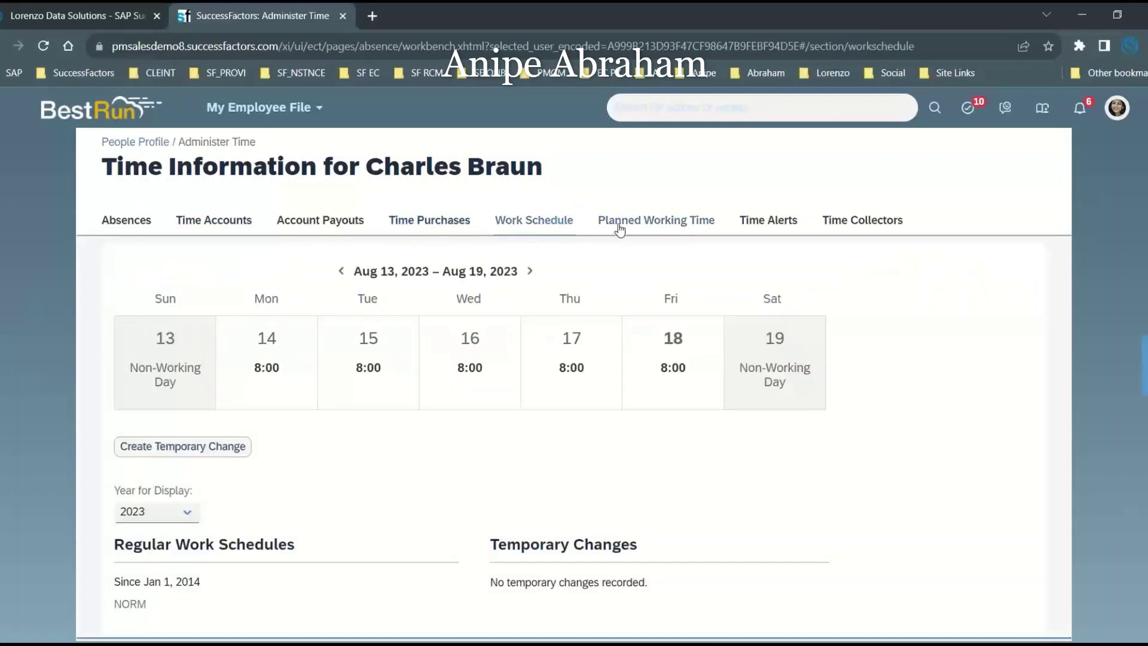
{"action": "left_click", "coordinate": [619, 230]}
{"action": "left_click", "coordinate": [783, 222]}
{"action": "left_click", "coordinate": [853, 225]}
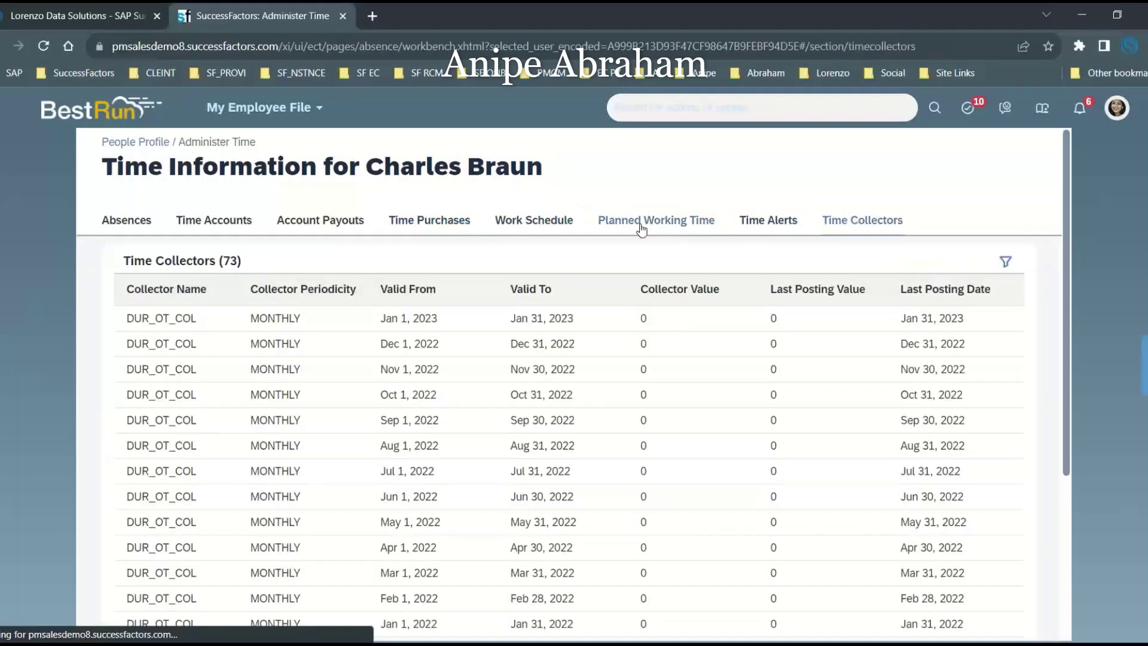
- Go back through the time sections from Planned Working Time to Absences
{"action": "left_click", "coordinate": [641, 229]}
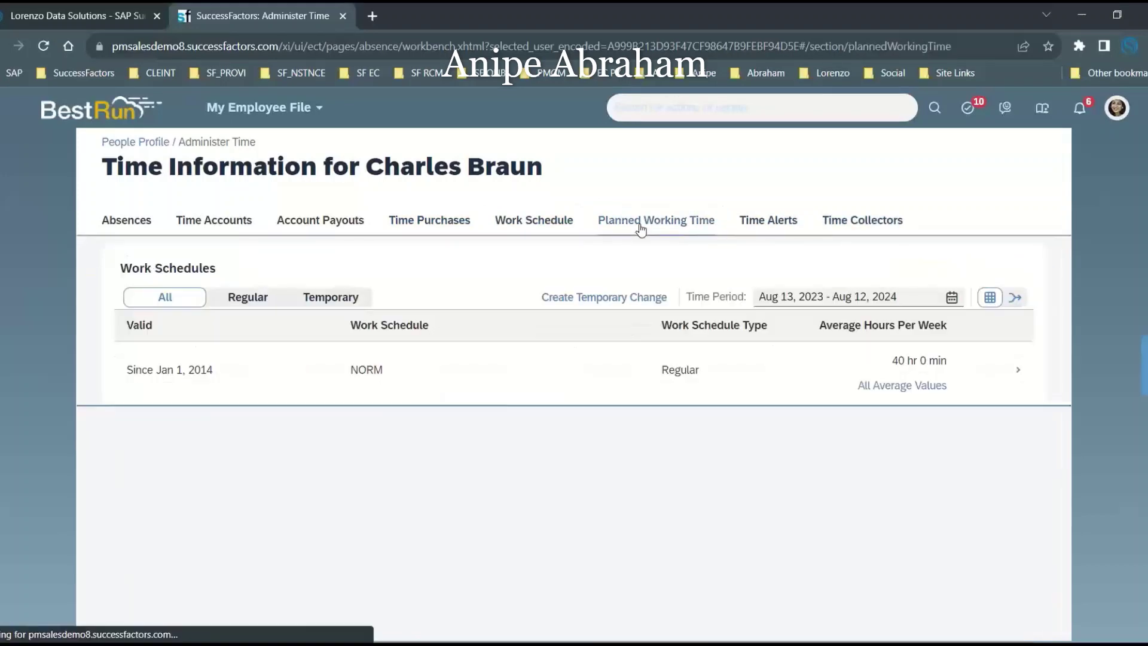
{"action": "left_click", "coordinate": [542, 230]}
{"action": "left_click", "coordinate": [441, 226]}
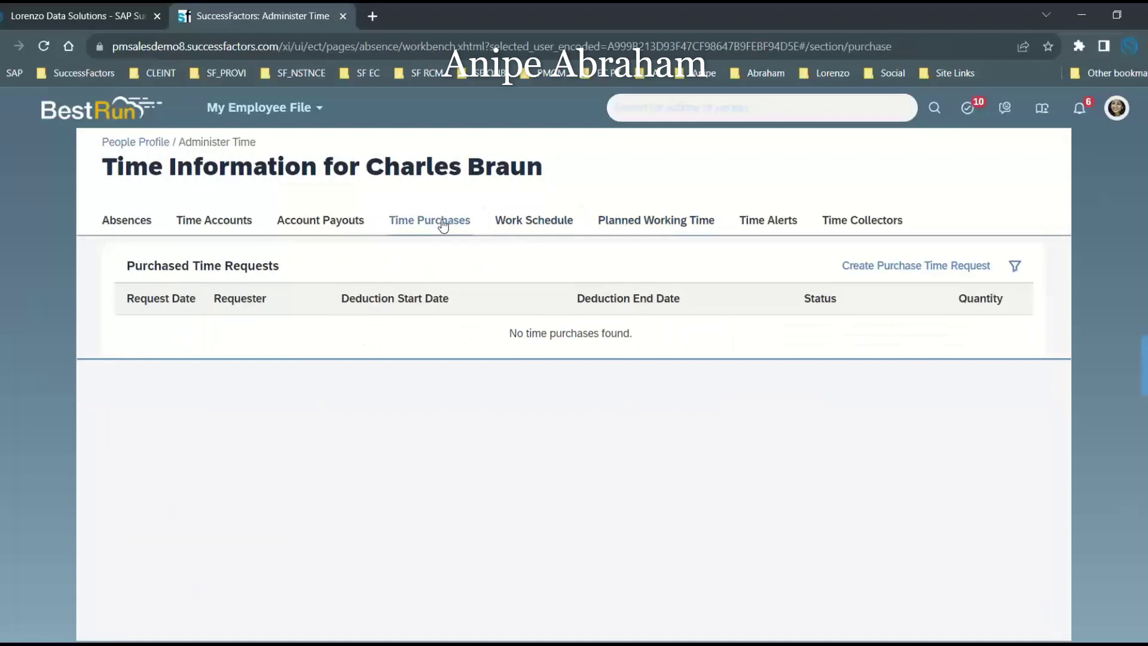
{"action": "left_click", "coordinate": [344, 222]}
{"action": "left_click", "coordinate": [224, 232]}
{"action": "left_click", "coordinate": [127, 221]}
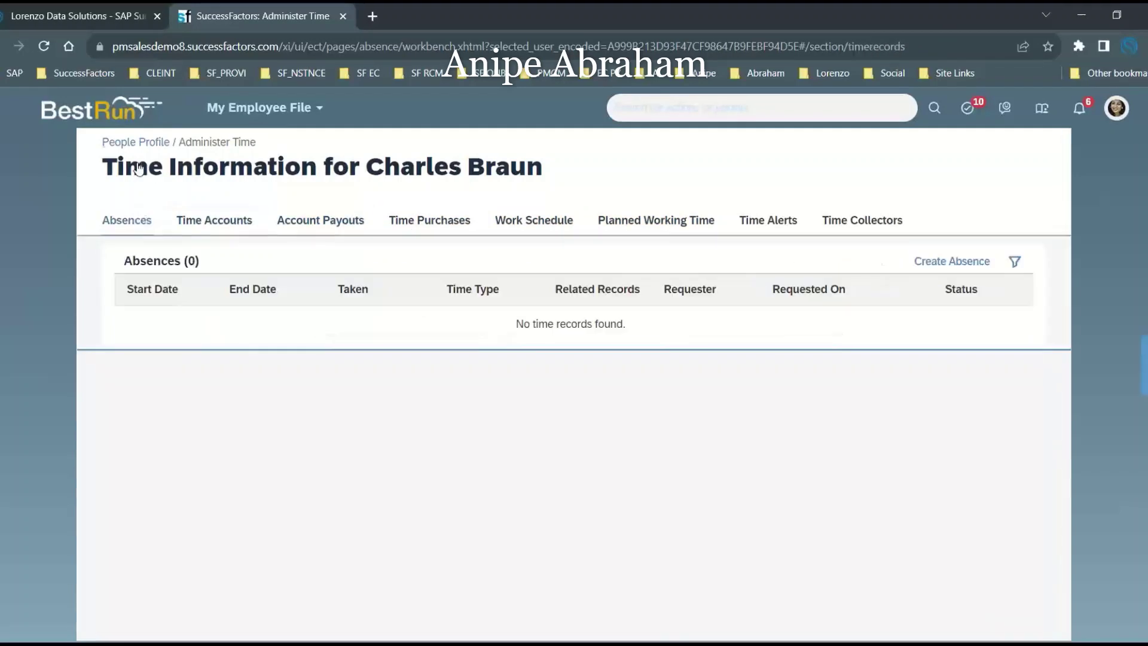
- Return to the employee's People Profile and find the Time Information within the expanded Job Information under Employment
{"action": "left_click", "coordinate": [123, 143]}
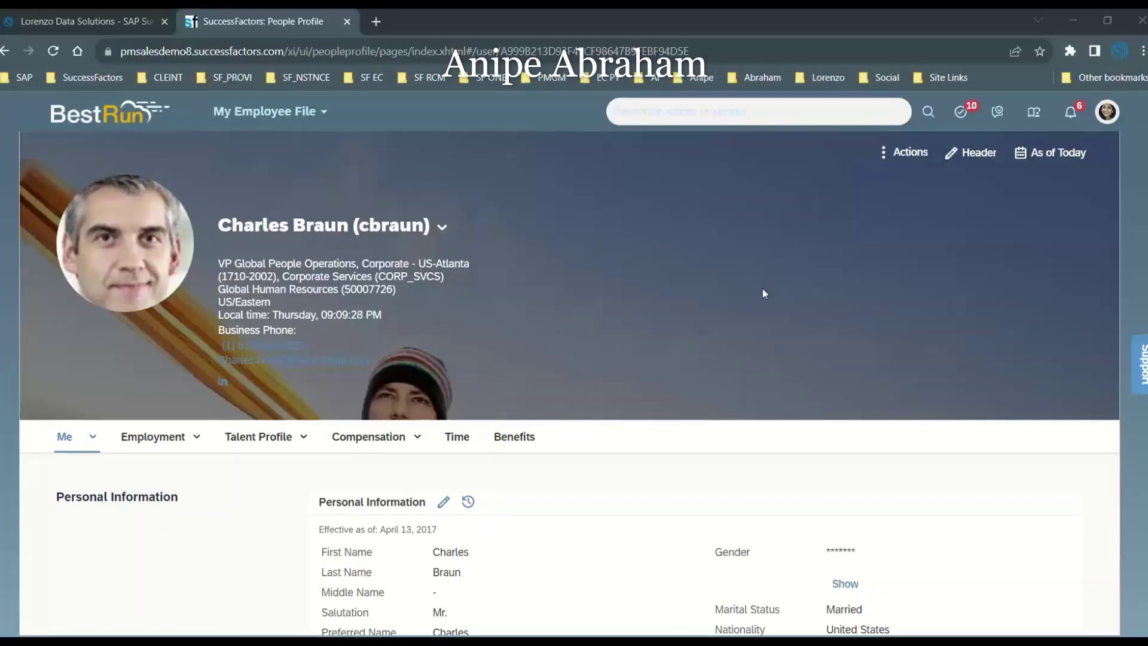
{"action": "left_click", "coordinate": [160, 438]}
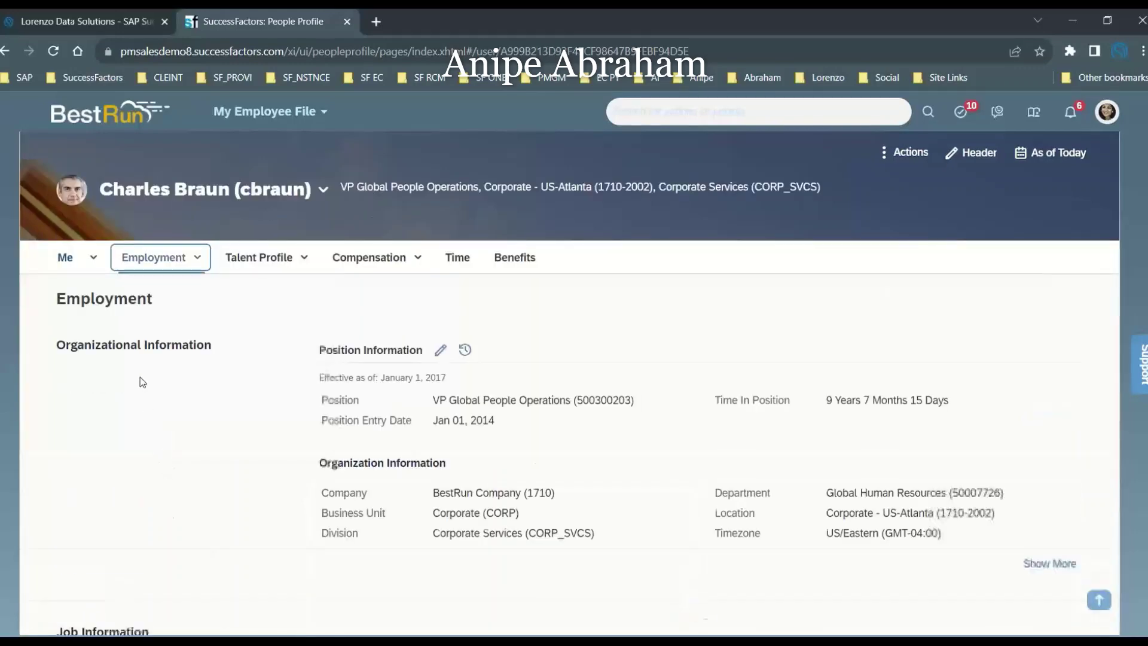
{"action": "scroll", "coordinate": [628, 464], "scroll_direction": "down", "scroll_amount": 4}
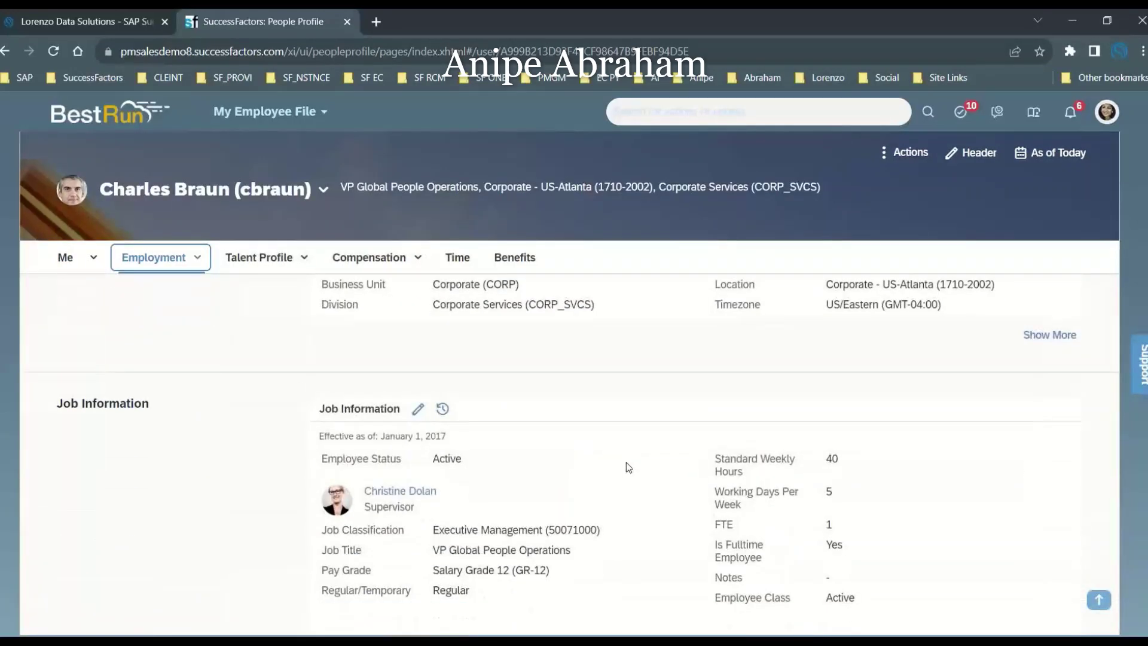
{"action": "scroll", "coordinate": [627, 466], "scroll_direction": "down", "scroll_amount": 4}
{"action": "scroll", "coordinate": [837, 538], "scroll_direction": "up", "scroll_amount": 4}
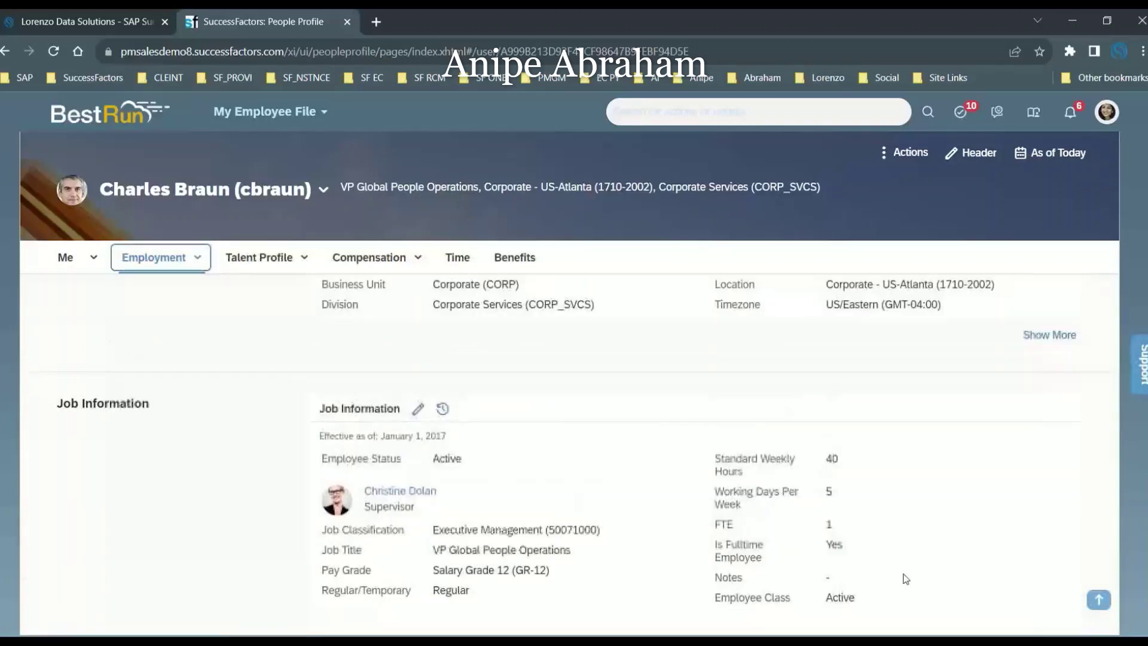
{"action": "scroll", "coordinate": [906, 578], "scroll_direction": "down", "scroll_amount": 4}
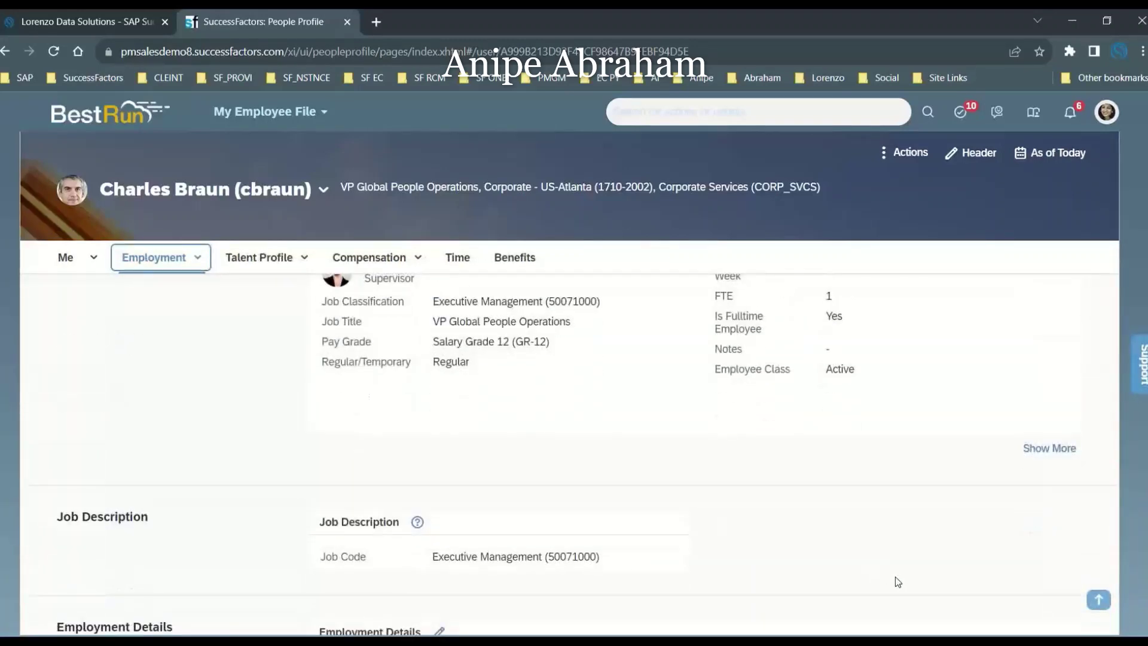
{"action": "scroll", "coordinate": [897, 580], "scroll_direction": "up", "scroll_amount": 3}
{"action": "scroll", "coordinate": [769, 550], "scroll_direction": "down", "scroll_amount": 10}
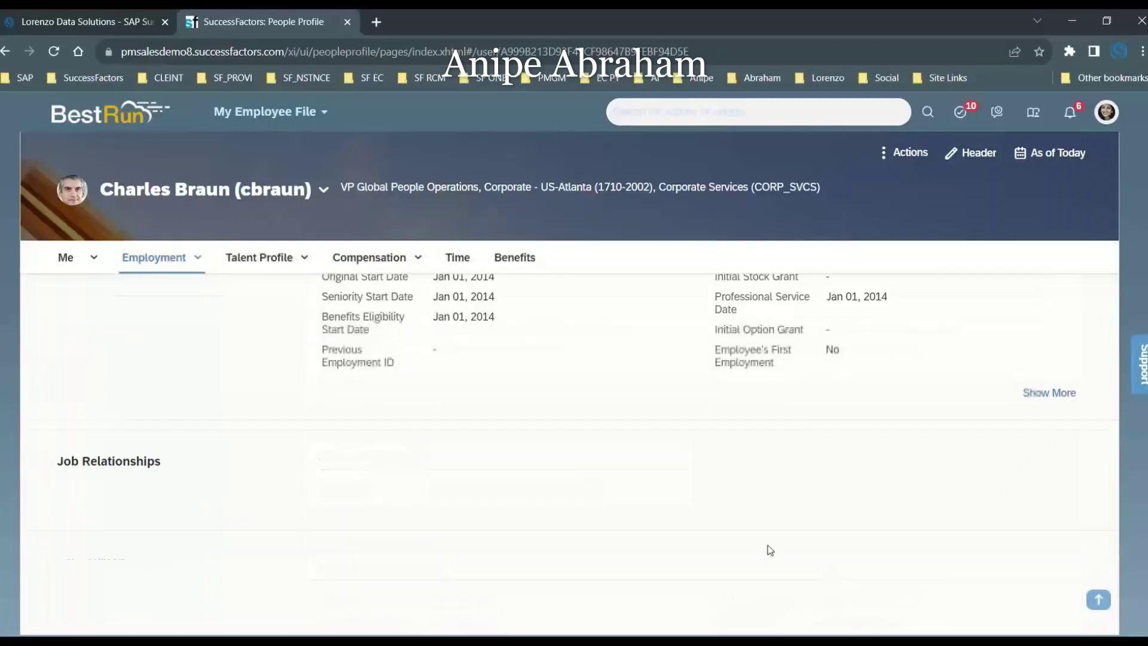
{"action": "scroll", "coordinate": [643, 465], "scroll_direction": "up", "scroll_amount": 10}
{"action": "scroll", "coordinate": [644, 477], "scroll_direction": "down", "scroll_amount": 4}
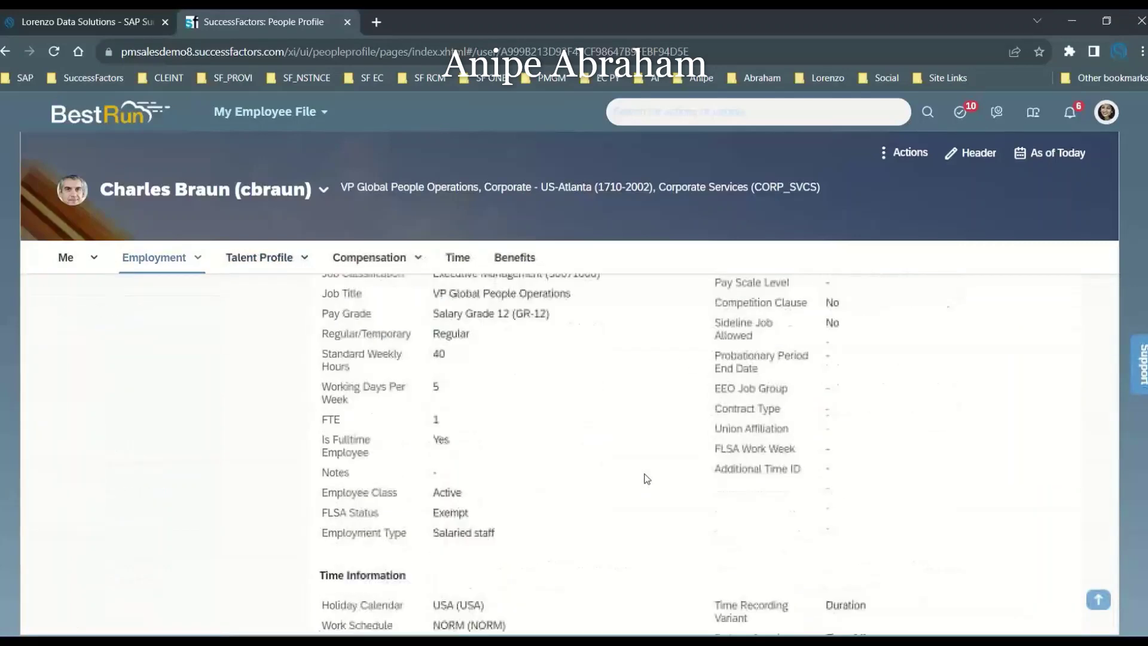
{"action": "scroll", "coordinate": [645, 477], "scroll_direction": "down", "scroll_amount": 4}
- Examine the Time Information fields Holiday Calendar, Work Schedule and Time Profile
{"action": "left_click_drag", "start_coordinate": [326, 375], "coordinate": [373, 377]}
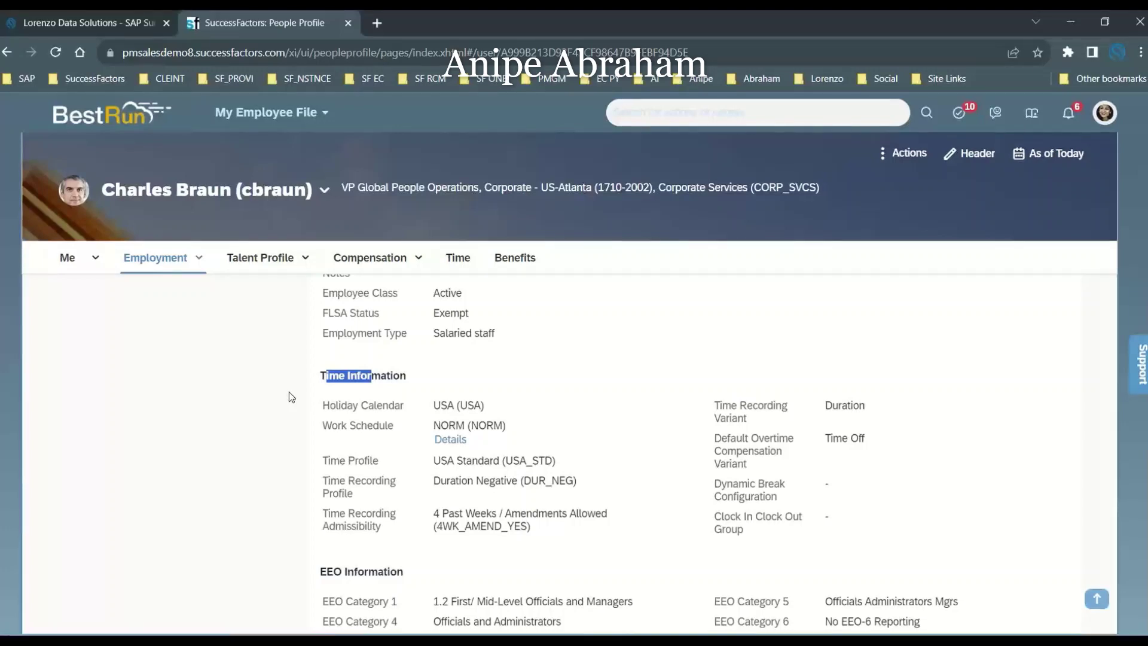
{"action": "left_click_drag", "start_coordinate": [330, 405], "coordinate": [385, 407]}
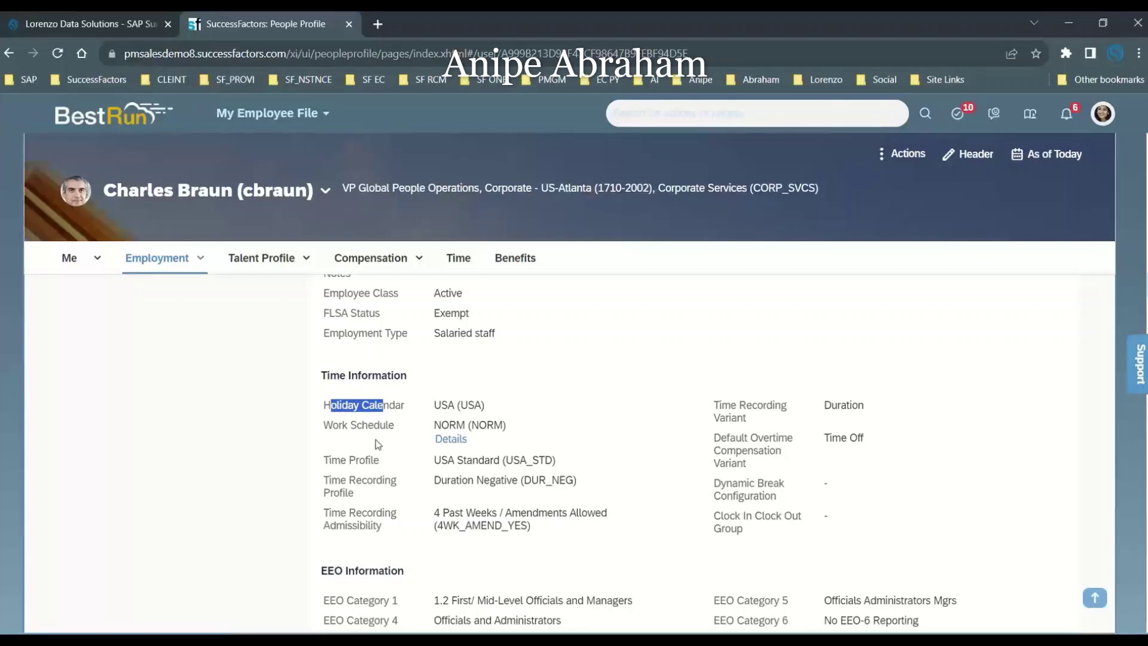
{"action": "left_click_drag", "start_coordinate": [333, 424], "coordinate": [404, 426]}
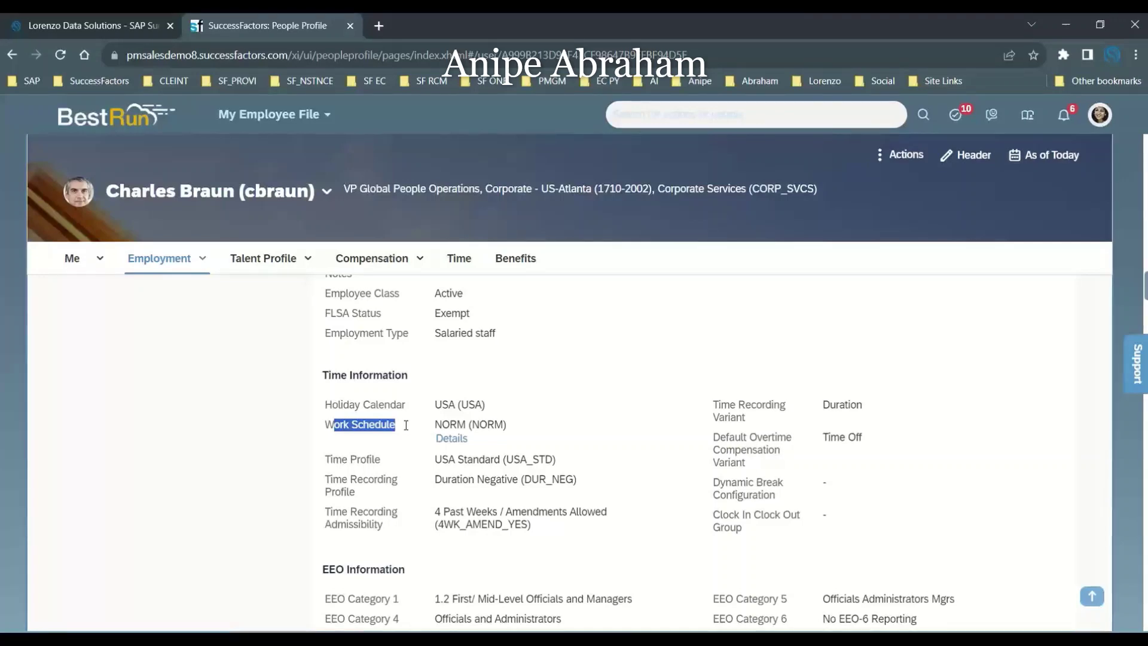
{"action": "left_click_drag", "start_coordinate": [333, 459], "coordinate": [382, 464]}
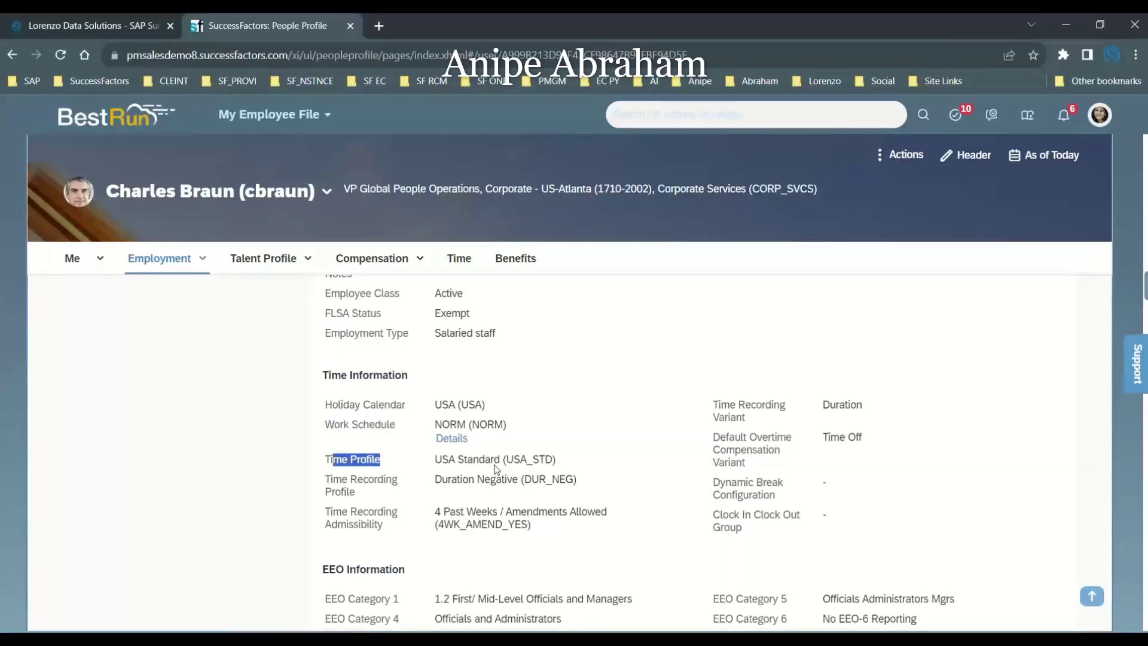